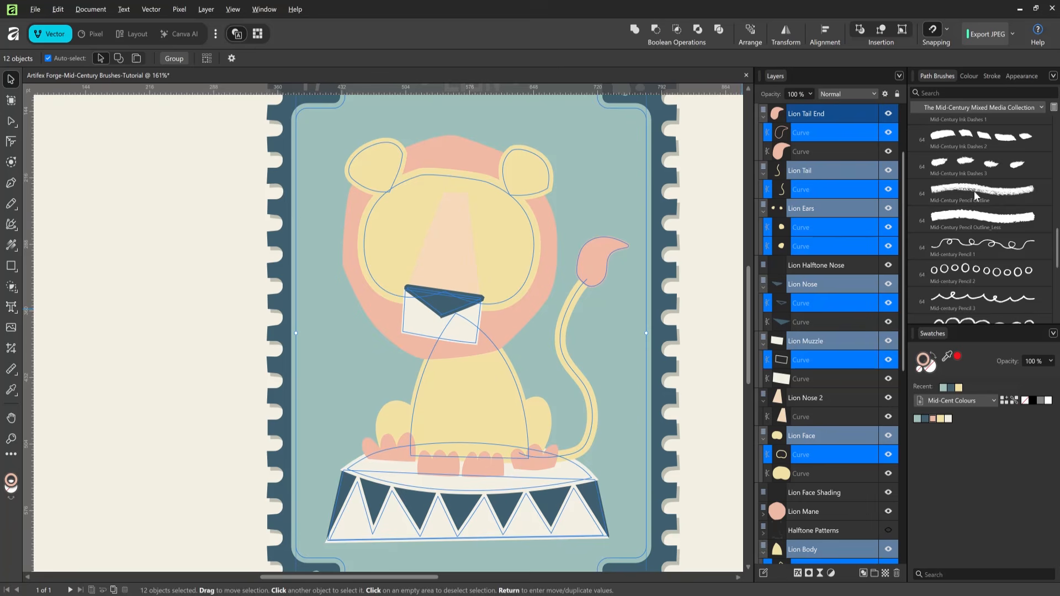
Step: Apply the Mid-Century Pencil Outline brush to all the selected outline curves of the lion, drum and frame
click(976, 190)
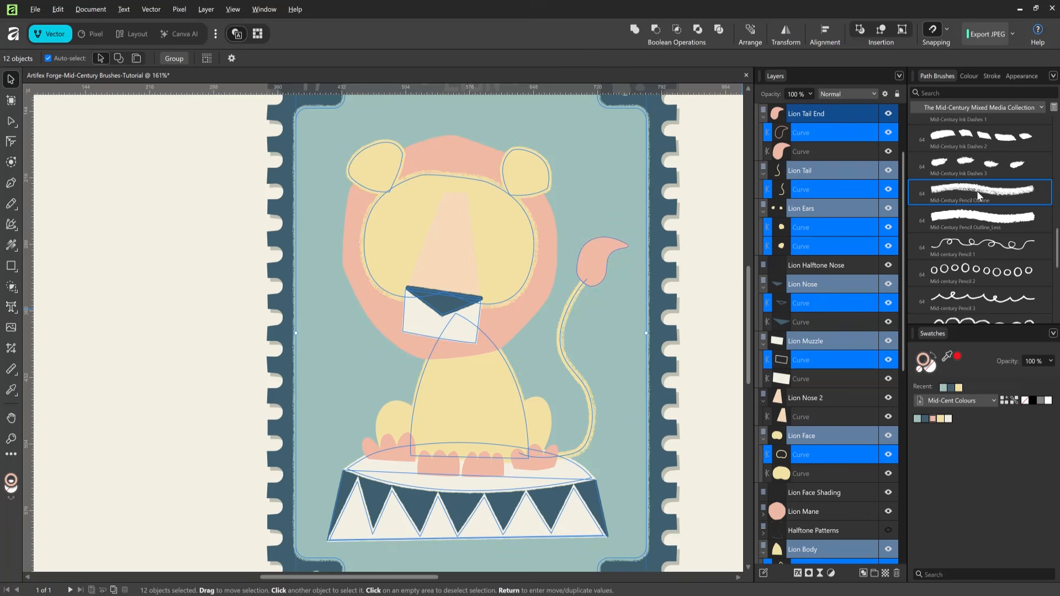
click(711, 299)
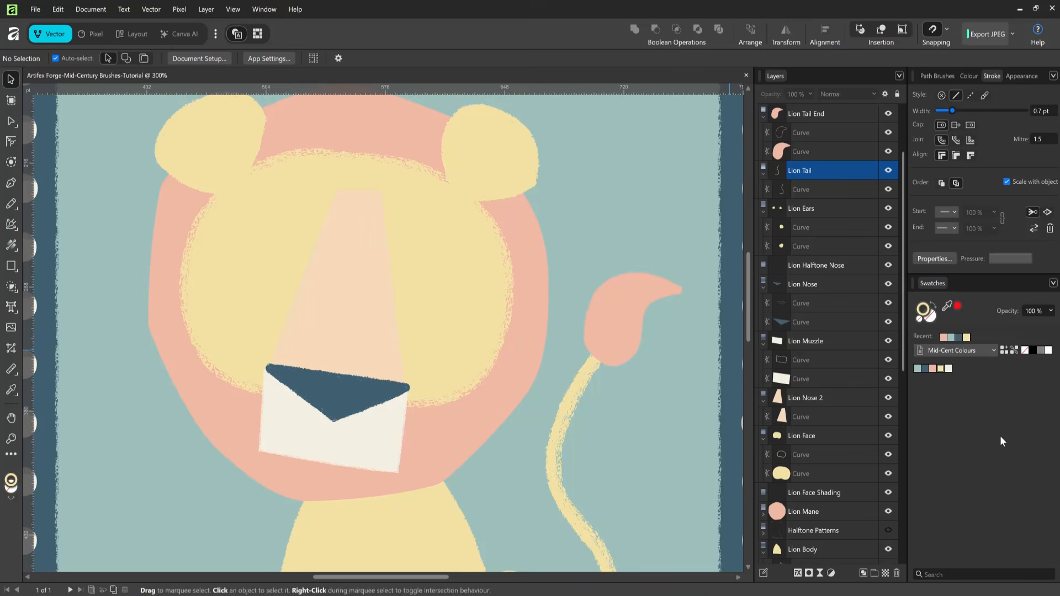
Step: Adjust the stroke width of the lion's tail curve, then try another swatch colour and undo that change
click(568, 313)
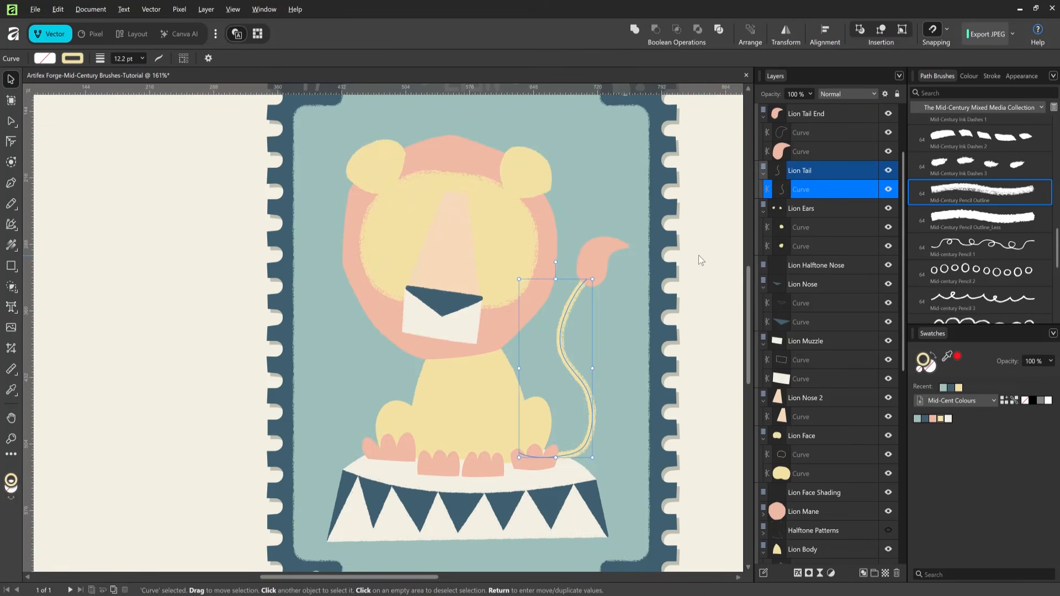
click(991, 76)
drag(979, 112, 978, 112)
click(926, 369)
key(ctrl+z)
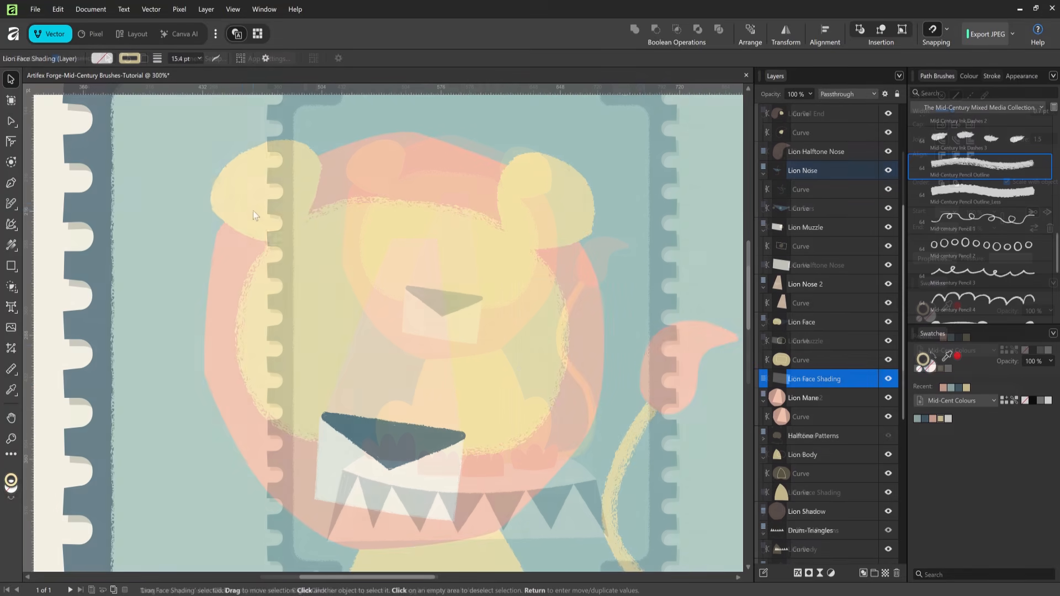
Step: Shade the mane around the lion's face with black Mid-Century Pastel Shader strokes at reduced opacity on the Lion Face Shading layer
key(b)
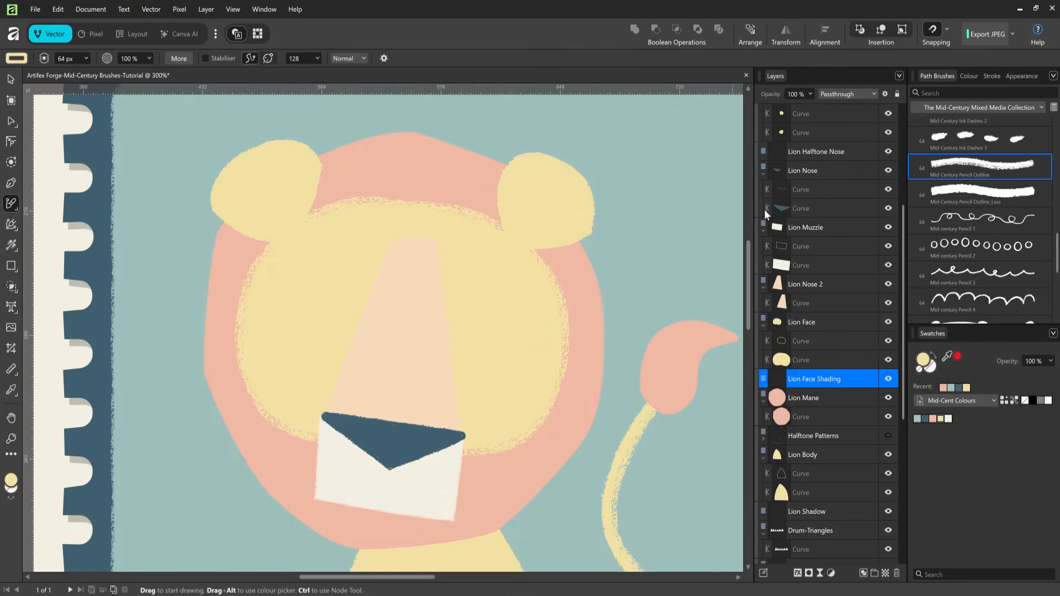
scroll(983, 209, down, 3)
click(1004, 135)
click(17, 57)
click(77, 153)
click(75, 58)
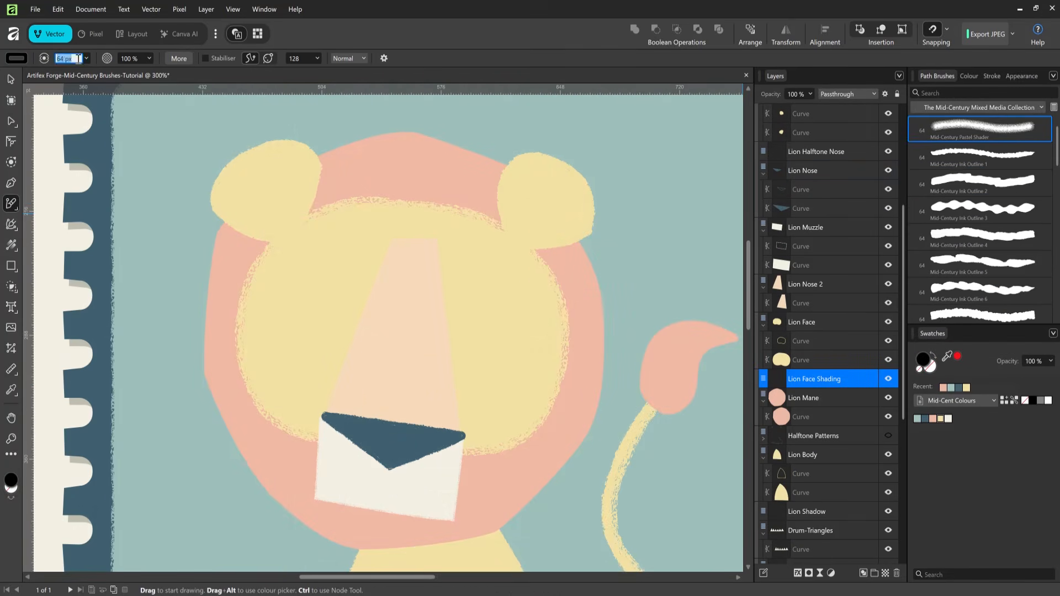
click(132, 58)
text(7)
click(349, 59)
click(346, 102)
mouse_move(338, 455)
mouse_down()
mouse_move(262, 408)
mouse_move(241, 356)
mouse_move(250, 277)
mouse_move(291, 228)
mouse_move(349, 197)
mouse_move(496, 223)
mouse_move(519, 240)
mouse_up()
mouse_move(554, 277)
mouse_down()
mouse_move(566, 413)
mouse_move(426, 450)
mouse_up()
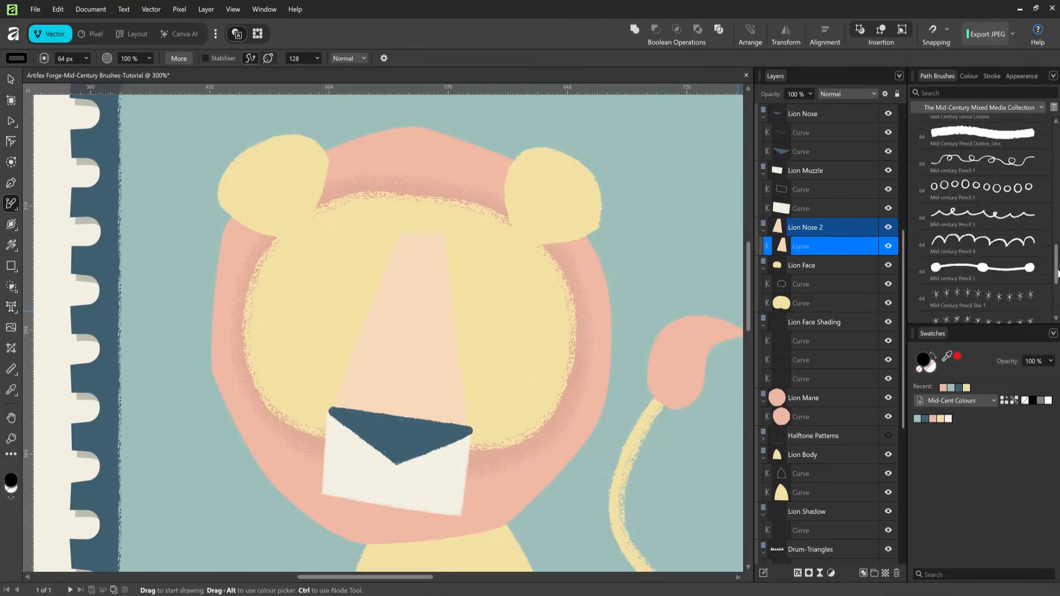
Step: Paint a pink 140 px Mid-Century Halftone Shader stroke up the length of the lion's nose bridge
scroll(986, 276, down, 3)
click(989, 310)
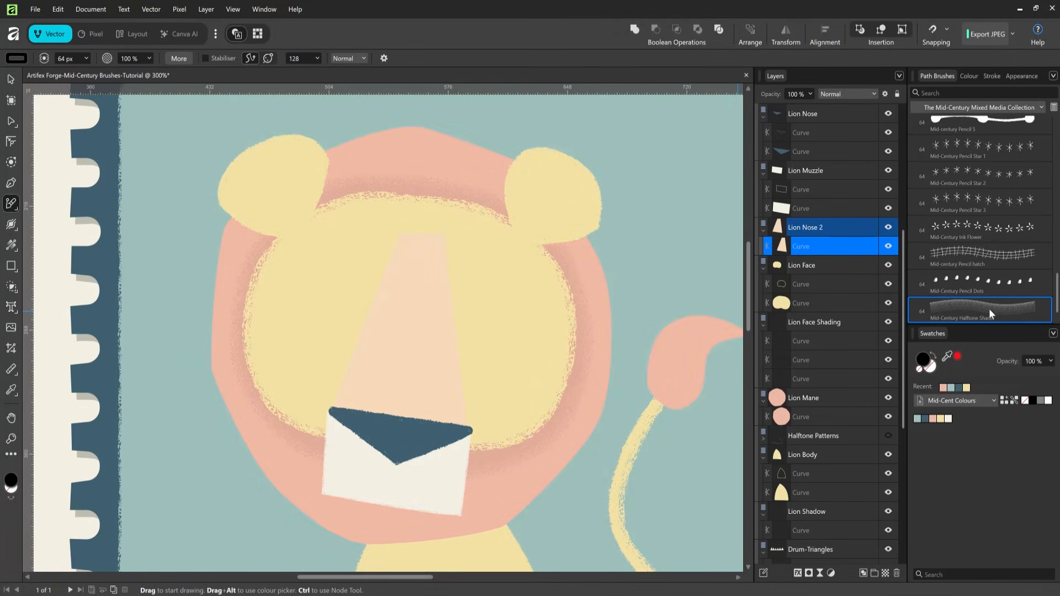
click(81, 61)
text(140)
key(Return)
click(19, 58)
click(19, 72)
click(41, 92)
mouse_move(369, 444)
mouse_down()
mouse_move(421, 227)
mouse_move(406, 289)
mouse_up()
Step: Fine-tune the shape of the halftone shading stroke along the nose bridge
key(a)
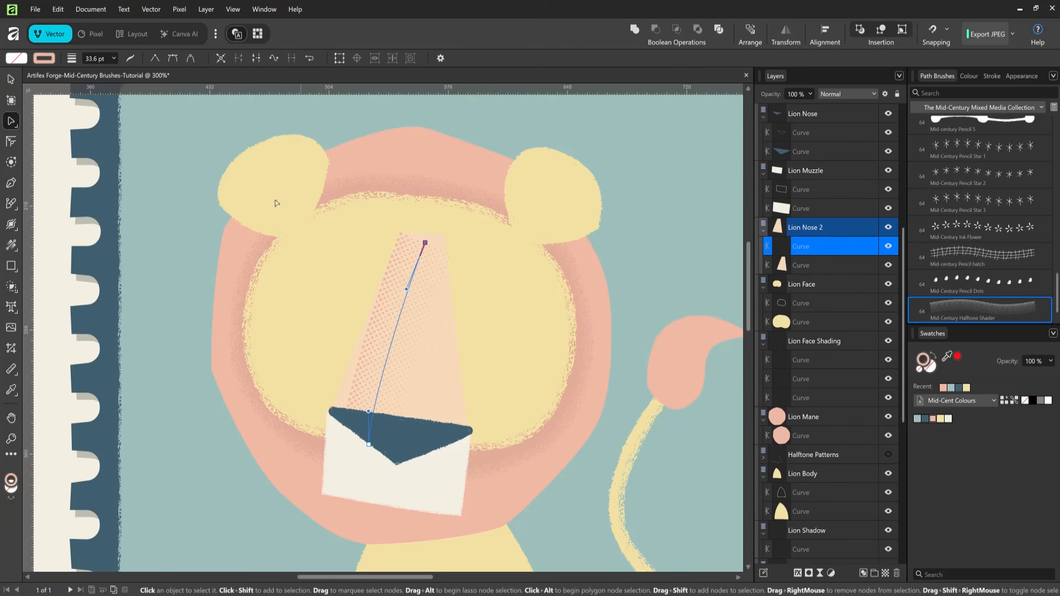
key(w)
drag(451, 253, 449, 252)
key(a)
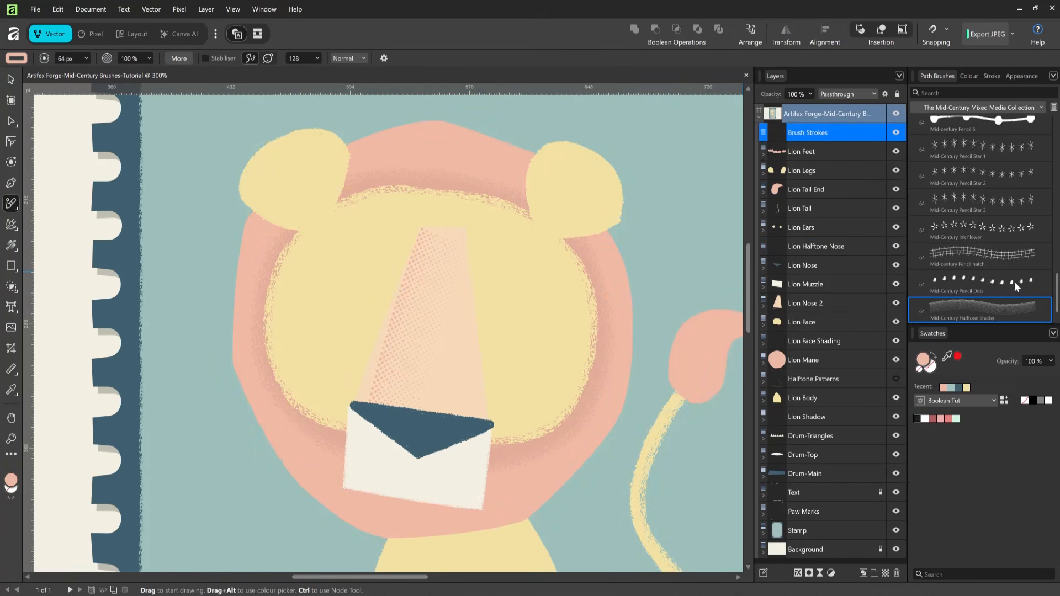
Step: Draw dark blue Mid-century Pencil 1 loops along the mane's outer edge and between the ears on the Brush Strokes layer
drag(1056, 290, 1055, 246)
click(982, 228)
click(23, 59)
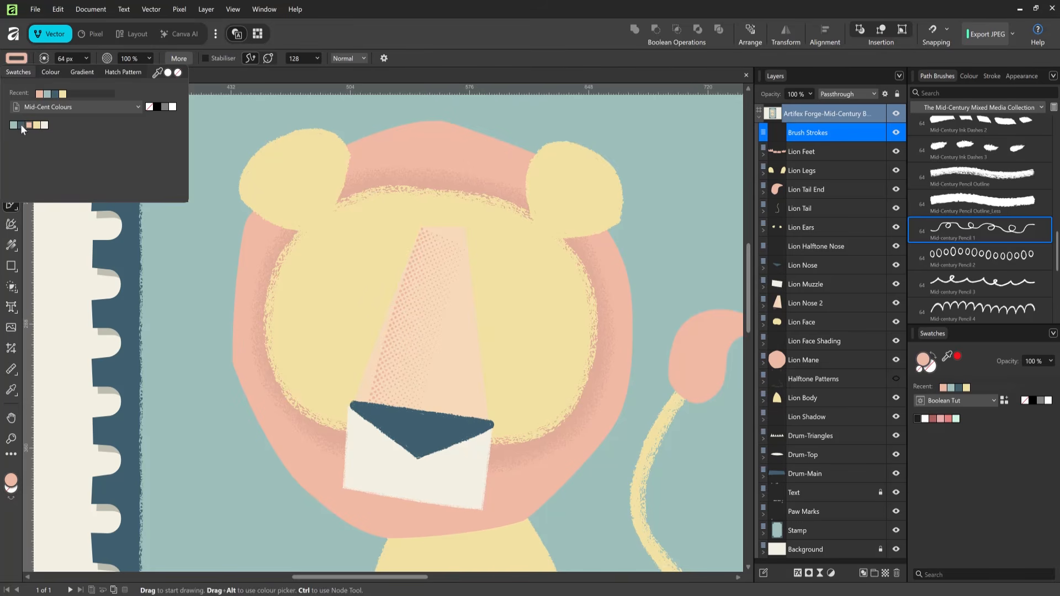
click(22, 125)
click(81, 58)
mouse_move(240, 260)
mouse_down()
mouse_move(306, 483)
mouse_move(406, 539)
mouse_move(525, 519)
mouse_move(619, 408)
mouse_move(625, 285)
mouse_move(607, 240)
mouse_up()
mouse_move(353, 150)
mouse_down()
mouse_move(444, 127)
mouse_move(531, 155)
mouse_up()
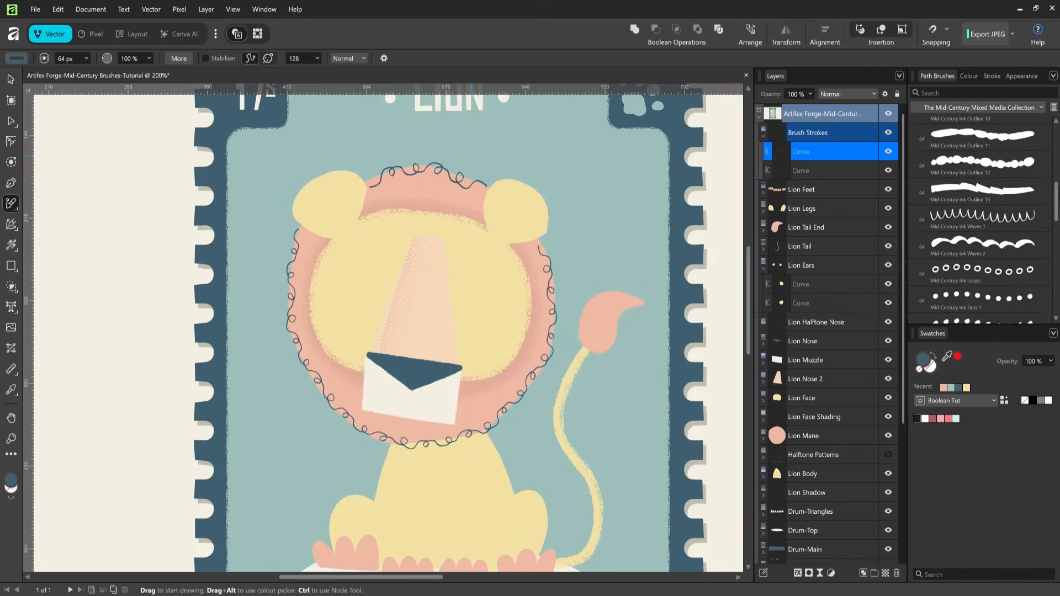
Step: Outline both sides of the nose bridge and the inner ears with the Mid-Century Ink Outline 11 brush at 17 px
scroll(982, 221, up, 5)
click(981, 223)
click(81, 58)
text(17)
key(Return)
mouse_move(383, 309)
mouse_down()
mouse_move(447, 255)
mouse_move(460, 367)
mouse_up()
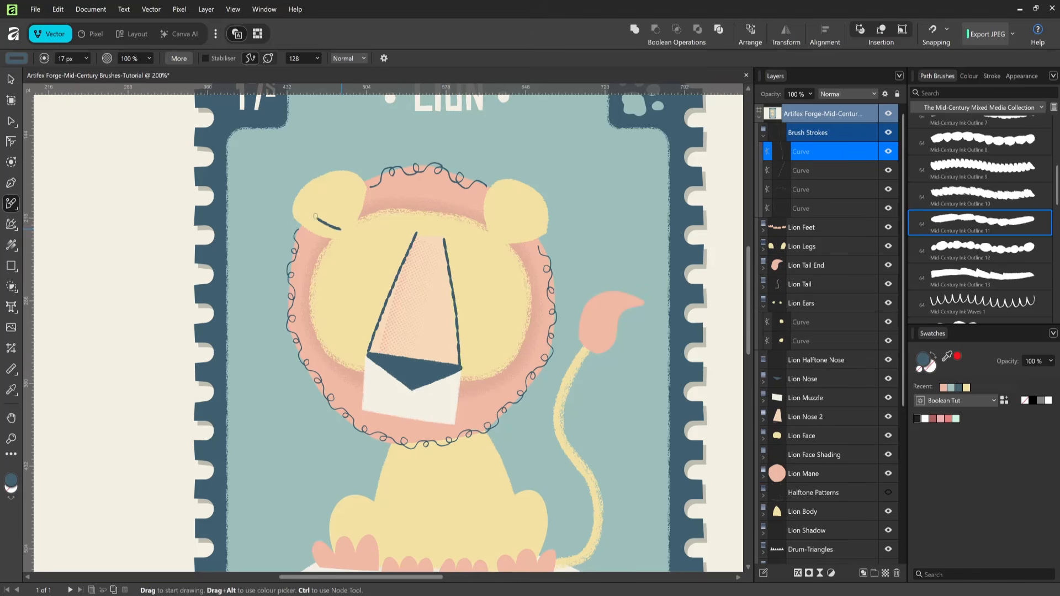
drag(349, 205, 348, 227)
drag(531, 209, 501, 237)
Step: Draw dark blue outline strokes on the lion's legs, the side of the body and the tail
drag(502, 454, 464, 339)
mouse_move(447, 319)
mouse_down()
mouse_move(471, 387)
mouse_move(482, 381)
mouse_move(506, 406)
mouse_move(499, 441)
mouse_up()
mouse_move(296, 431)
mouse_down()
mouse_move(314, 383)
mouse_move(347, 403)
mouse_up()
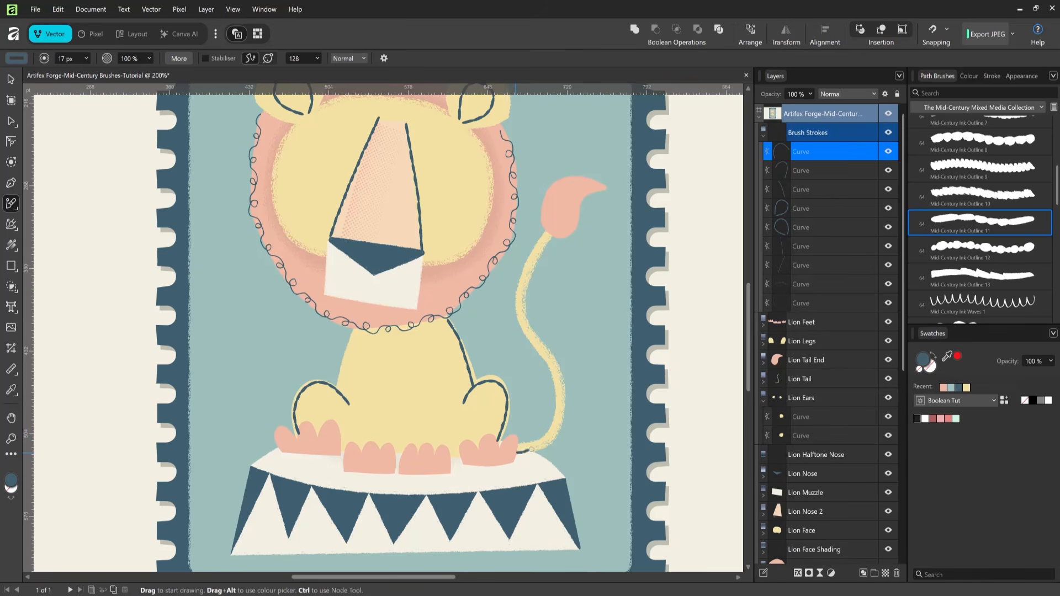
drag(562, 388, 548, 353)
mouse_move(526, 264)
mouse_down()
mouse_move(548, 231)
mouse_move(539, 302)
mouse_up()
Step: Outline the tail tuft and add a curved detail line inside it with a smaller brush
key([)
mouse_move(584, 269)
mouse_down()
mouse_move(540, 319)
mouse_move(545, 290)
mouse_move(588, 273)
mouse_up()
drag(559, 313, 592, 280)
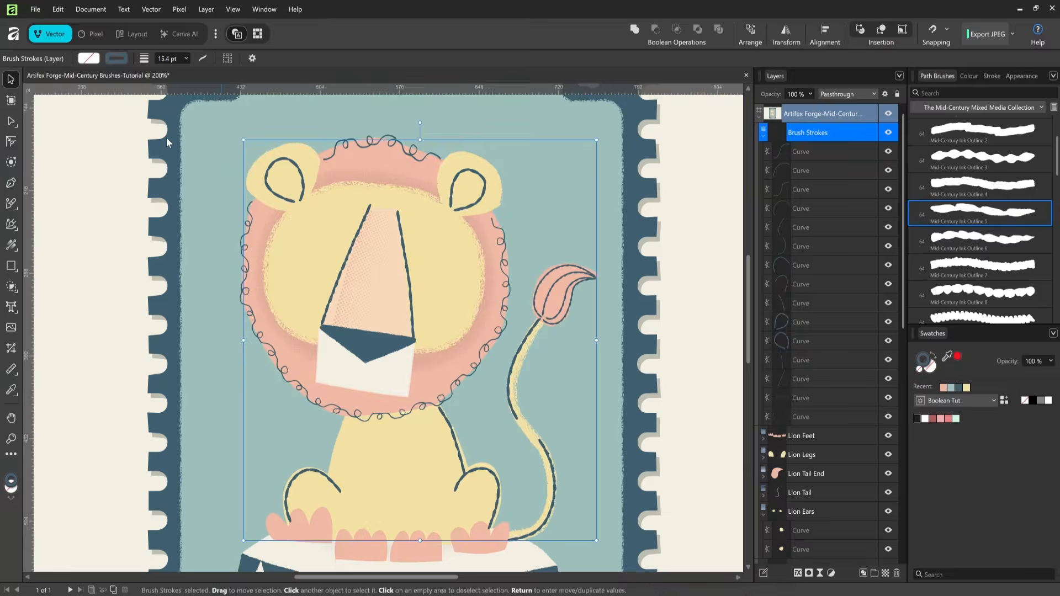
Step: Adjust the nodes of the looped outline strokes so they follow the mane's outer edge and meet the ears
click(11, 121)
click(414, 149)
mouse_move(408, 148)
mouse_down()
mouse_move(403, 134)
mouse_move(444, 155)
mouse_up()
click(494, 221)
drag(492, 217, 500, 215)
drag(506, 301, 508, 301)
drag(464, 386, 503, 331)
drag(493, 340, 497, 343)
drag(276, 333, 226, 193)
drag(251, 313, 249, 315)
click(334, 151)
drag(324, 159, 316, 149)
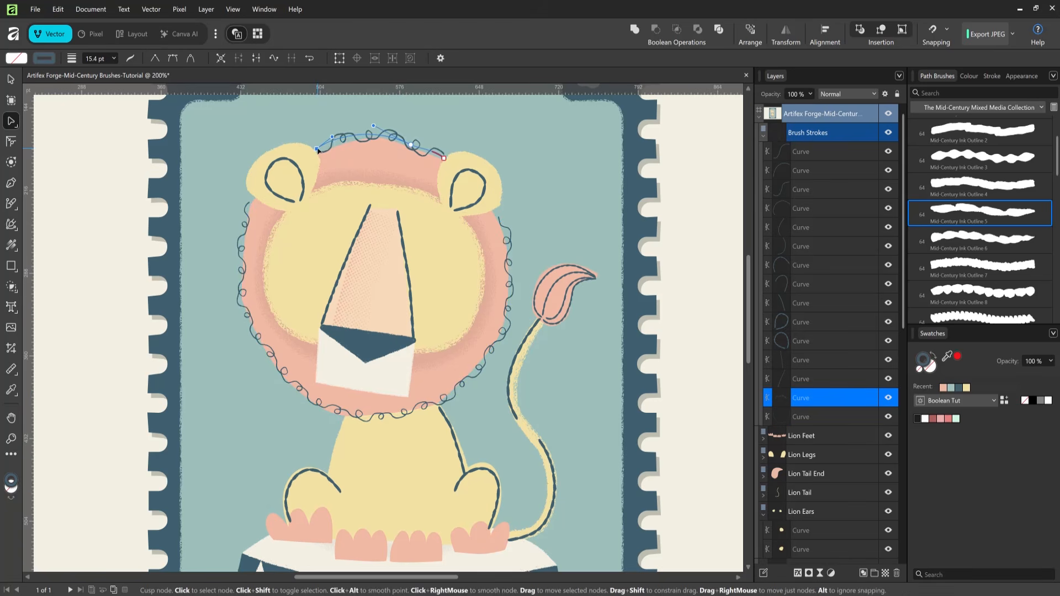
Step: Set the stroke width of the looped outline between the ears to 13 pt
click(991, 76)
click(1042, 112)
text(14)
key(Return)
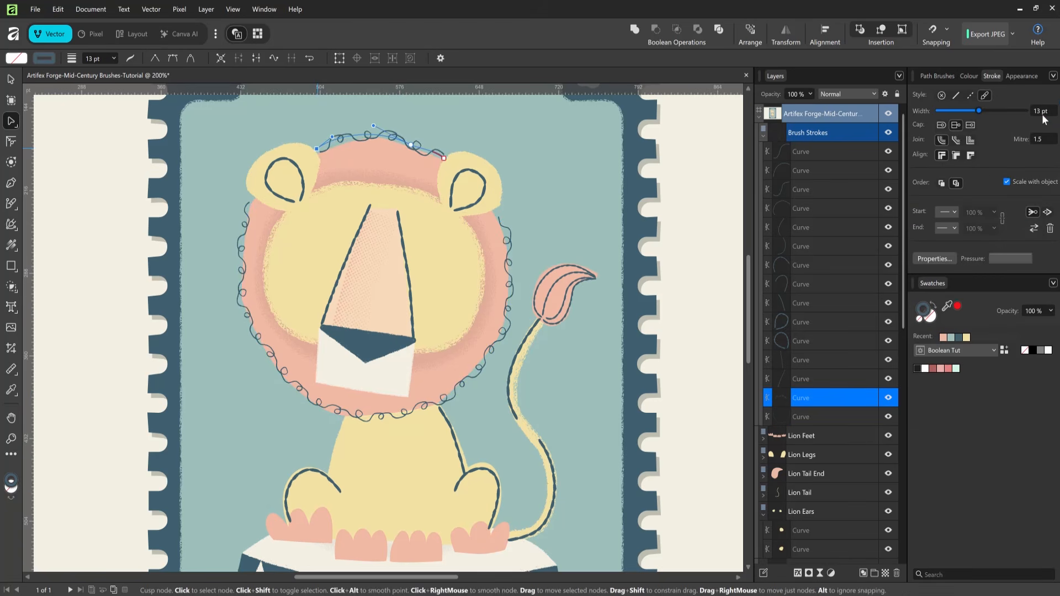
click(688, 262)
Step: Draw short radiating hair lines all around the mane with the Mid-Century Ink Outline 5 brush at 12 px
click(11, 203)
click(937, 77)
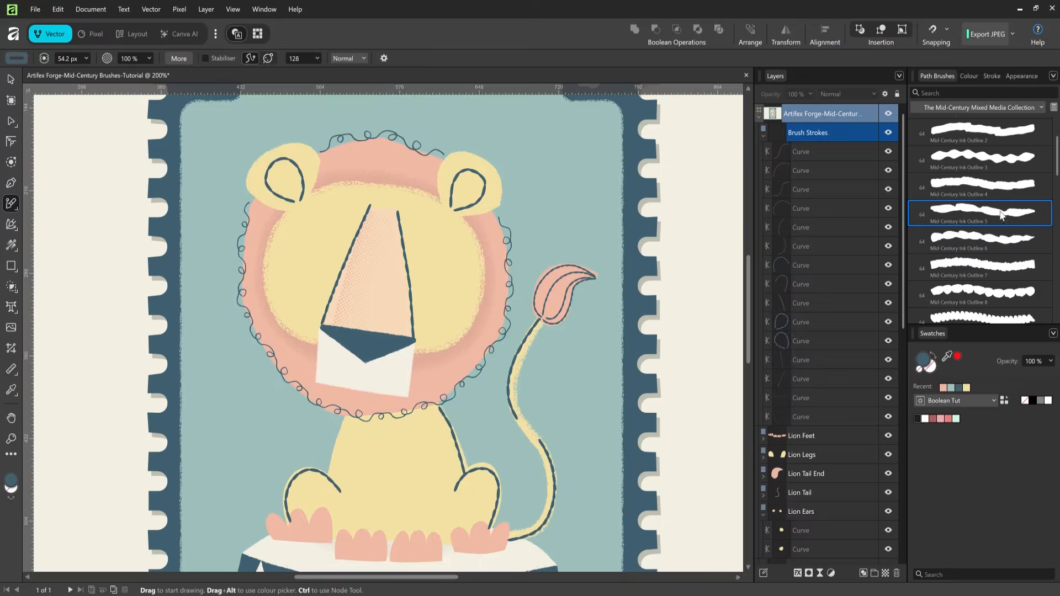
click(78, 59)
text(12)
key(Return)
mouse_move(416, 183)
mouse_down()
mouse_move(423, 151)
mouse_move(370, 143)
mouse_up()
mouse_move(363, 177)
mouse_down()
mouse_move(358, 143)
mouse_move(346, 147)
mouse_up()
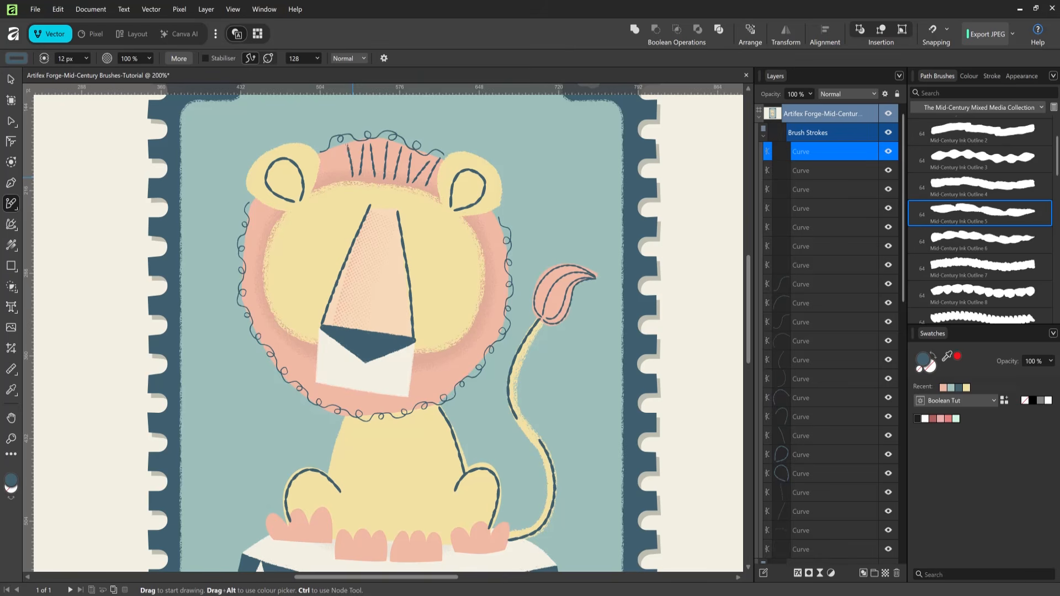
drag(276, 219, 257, 207)
drag(270, 227, 253, 218)
mouse_move(268, 235)
mouse_down()
mouse_move(249, 230)
mouse_move(243, 243)
mouse_up()
drag(261, 258, 247, 254)
drag(261, 265, 246, 280)
mouse_move(265, 287)
mouse_down()
mouse_move(247, 285)
mouse_move(254, 330)
mouse_up()
drag(277, 328, 264, 340)
drag(288, 335, 274, 346)
mouse_move(294, 343)
mouse_down()
mouse_move(281, 360)
mouse_move(291, 375)
mouse_up()
drag(312, 350, 309, 386)
mouse_move(331, 362)
mouse_down()
mouse_move(315, 393)
mouse_move(332, 398)
mouse_up()
drag(487, 257, 504, 252)
drag(484, 245, 503, 233)
drag(479, 229, 495, 217)
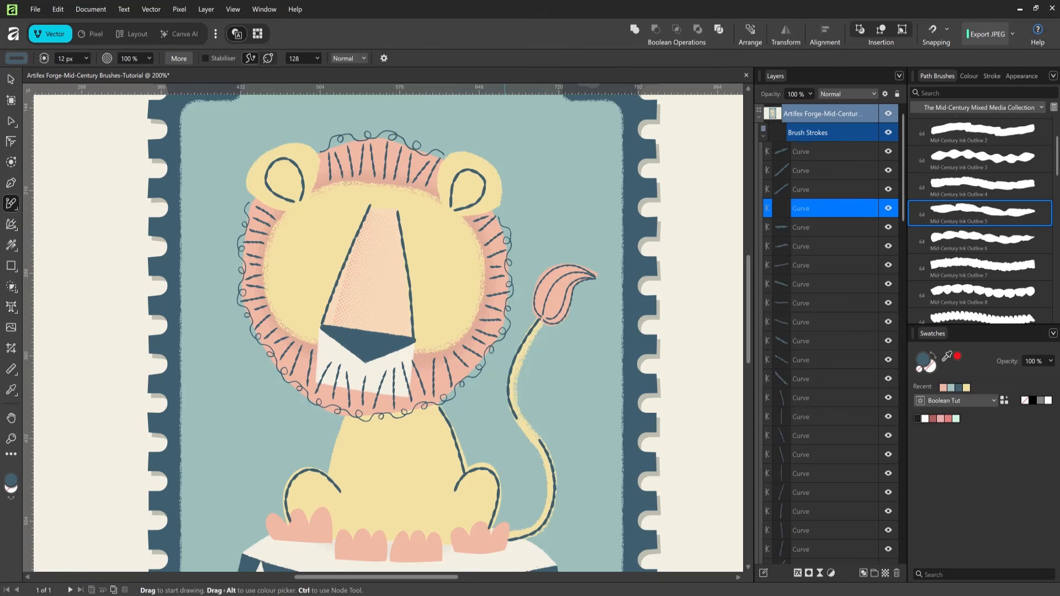
Step: Select alternate hair lines around the mane and apply the Mid-Century Ink Dashes 1 brush to them
key(v)
click(427, 164)
shift+click(398, 160)
shift+click(373, 160)
shift+click(350, 162)
shift+click(336, 383)
shift+click(364, 391)
shift+click(395, 388)
shift+click(419, 377)
shift+click(447, 372)
shift+click(472, 350)
shift+click(490, 333)
drag(1057, 165, 1057, 242)
click(978, 214)
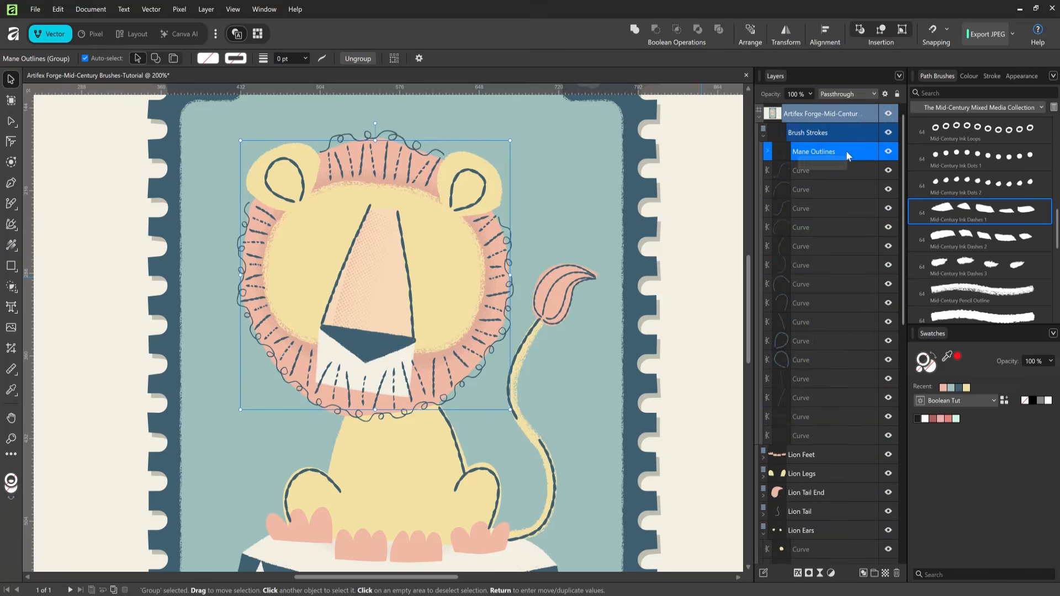
Step: Move the Mane Outlines group directly above the Lion Mane layer, behind the muzzle
mouse_move(847, 156)
mouse_down()
mouse_move(802, 540)
mouse_move(804, 523)
mouse_up()
drag(804, 523, 837, 450)
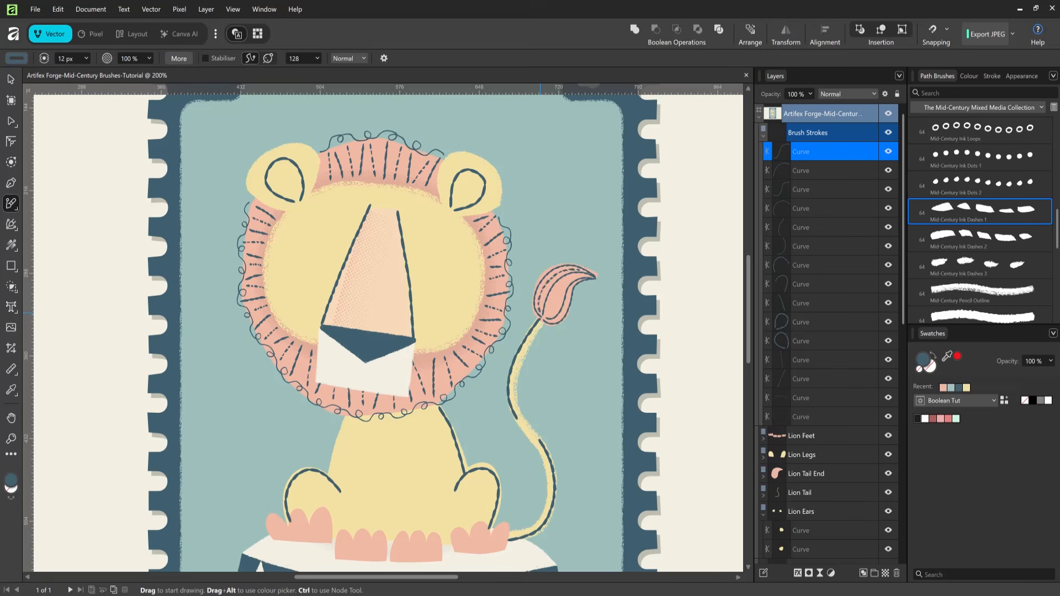
Step: Add Mid-Century Ink Dashes 1 lines inside the tail tuft and 17 px motion dashes on both sides of the tail
drag(540, 313, 540, 315)
drag(584, 276, 586, 277)
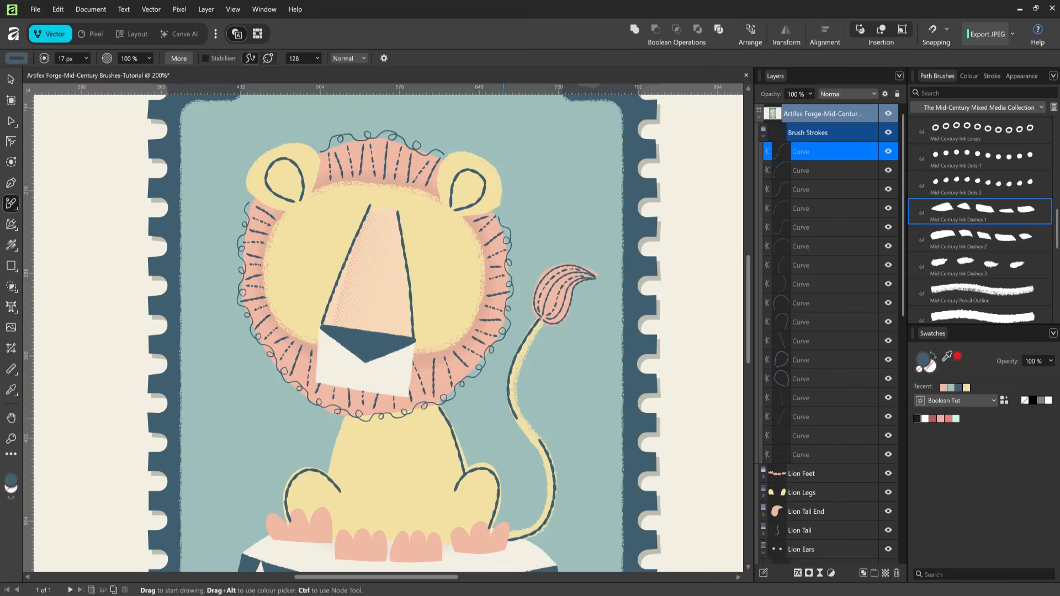
drag(524, 327, 524, 327)
drag(553, 435, 562, 504)
drag(566, 437, 575, 484)
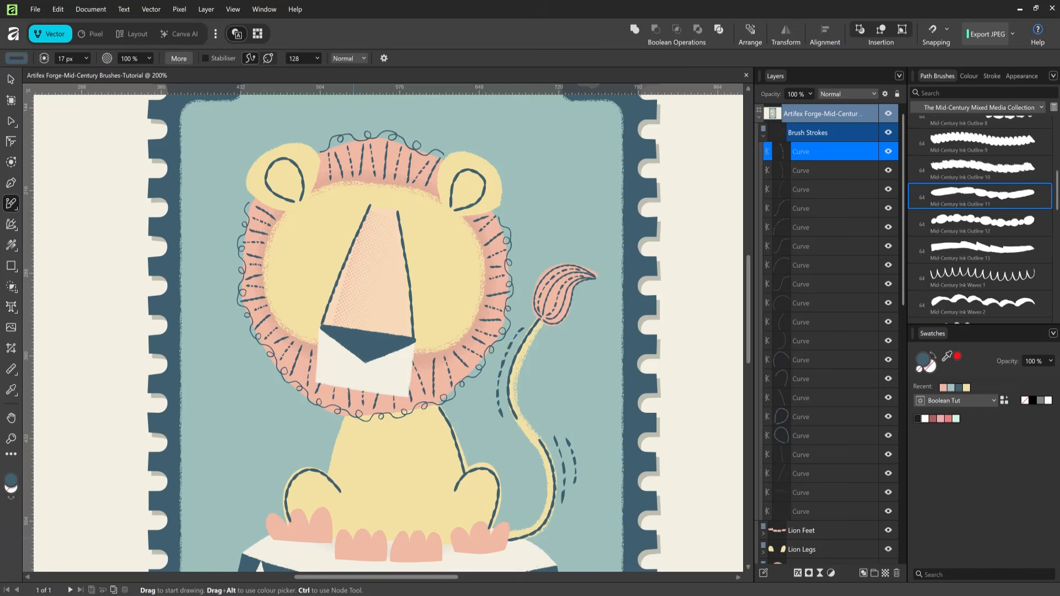
Step: Draw long vertical lines down the lion's body with the Mid-Century Ink Outline 11 brush at 17 px
drag(353, 537, 370, 428)
drag(379, 529, 382, 429)
mouse_move(407, 531)
mouse_down()
mouse_move(403, 425)
mouse_move(417, 442)
mouse_move(409, 420)
mouse_up()
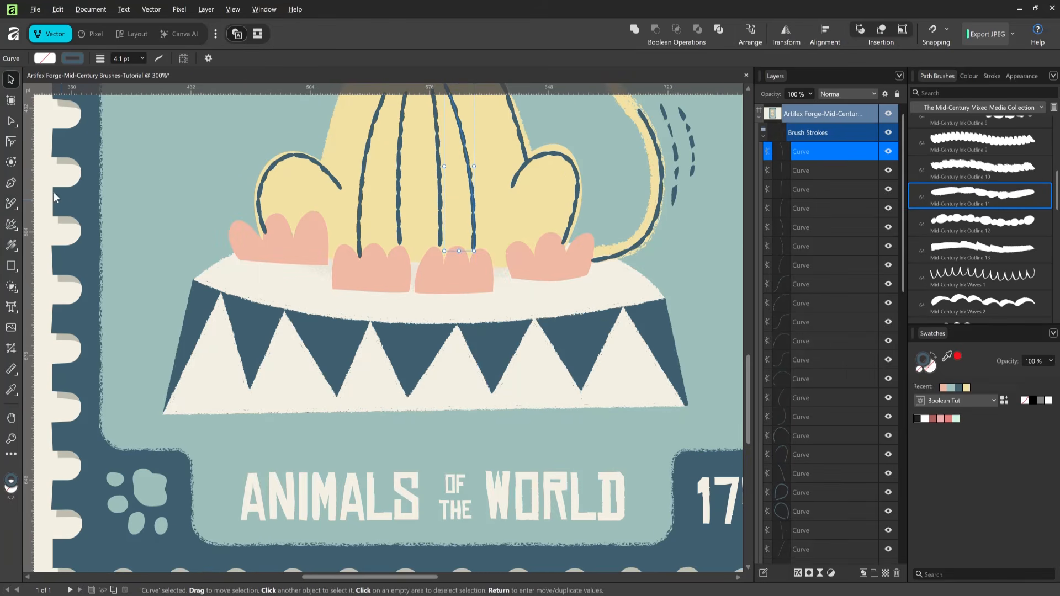
Step: Use the Pen tool in line mode to draw 2.9 pt straight lines along both sides inside each white drum triangle
click(12, 184)
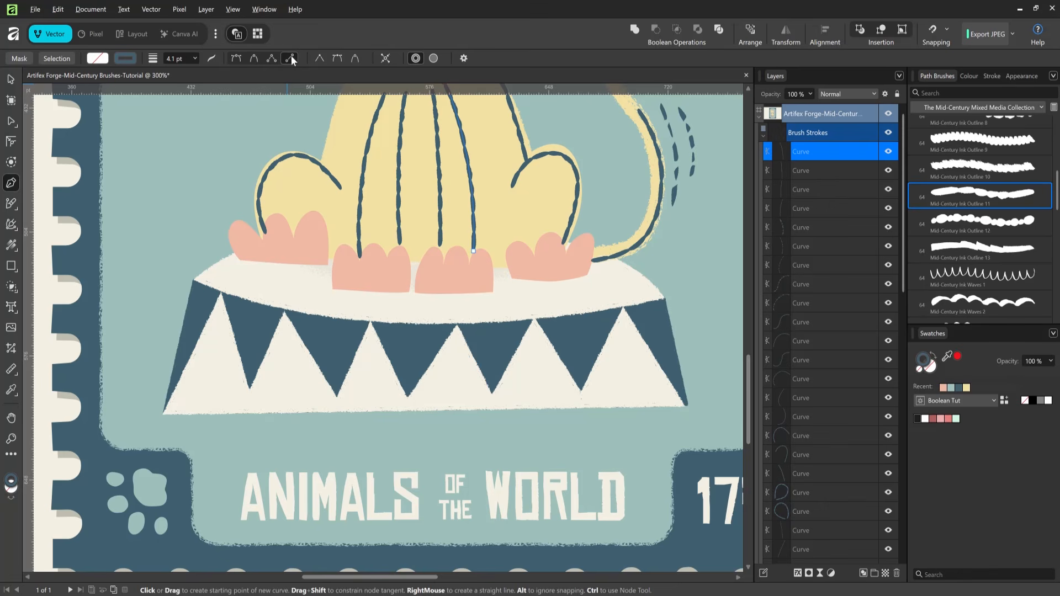
click(175, 406)
click(221, 310)
click(244, 405)
click(221, 310)
click(285, 326)
click(255, 401)
click(330, 402)
click(286, 325)
click(371, 338)
click(344, 403)
click(401, 405)
click(371, 338)
click(457, 337)
click(417, 402)
click(487, 403)
click(457, 338)
click(535, 331)
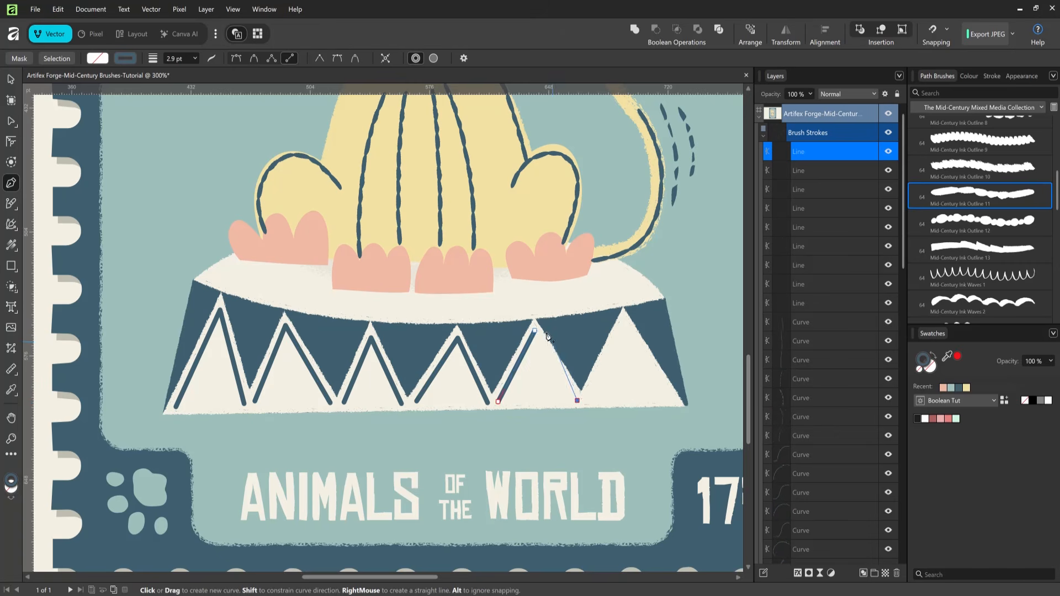
click(534, 330)
click(589, 397)
click(625, 320)
click(626, 321)
click(672, 398)
Step: Apply the Mid-century Pencil 5 brush to all the drum triangle lines and deselect them
shift+click(828, 357)
scroll(1057, 213, down, 3)
scroll(1057, 213, down, 6)
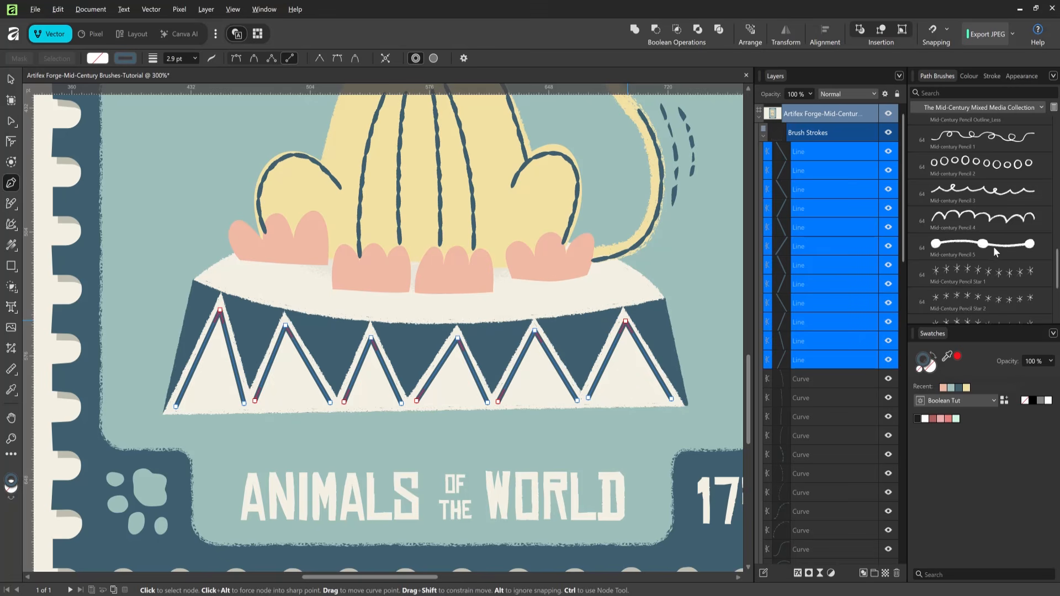
click(987, 247)
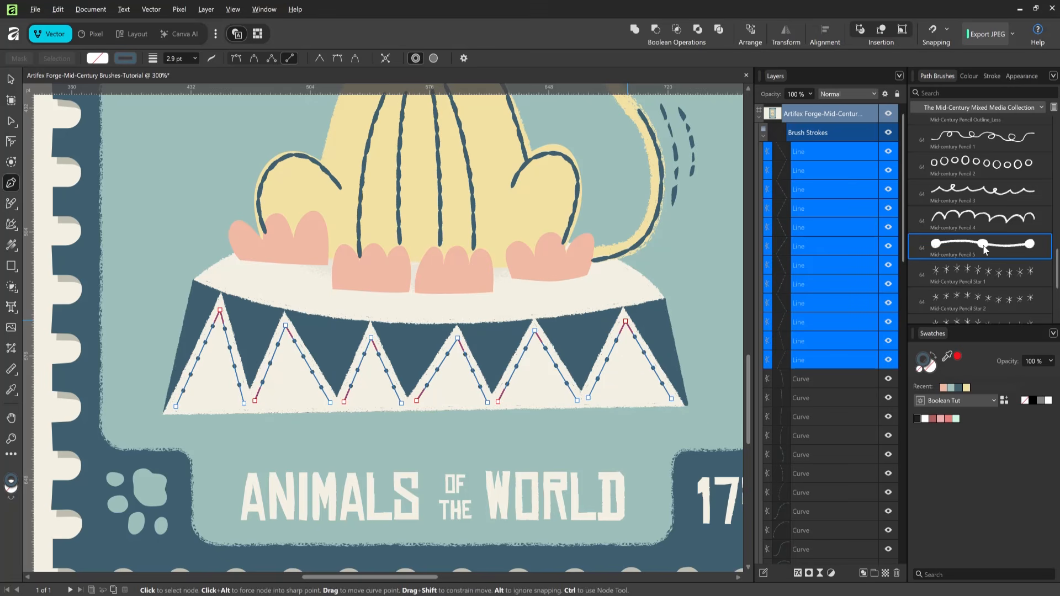
key(b)
key(ctrl+d)
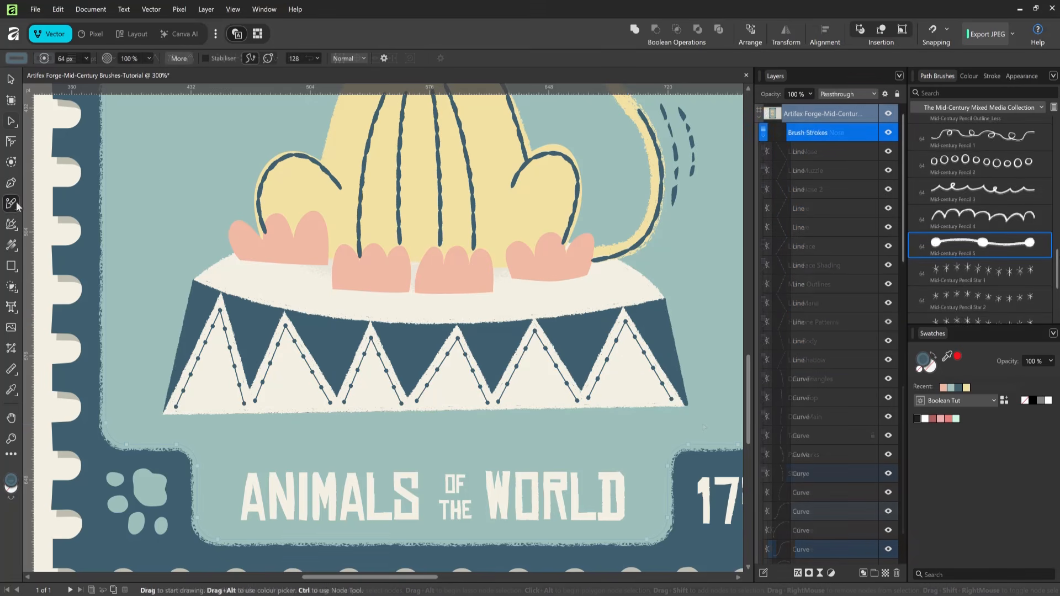
Step: Set up the Mid-Century Ink Outline 7 path brush with the Pressure controller and a 19 px width
drag(1057, 260, 1057, 161)
click(1005, 178)
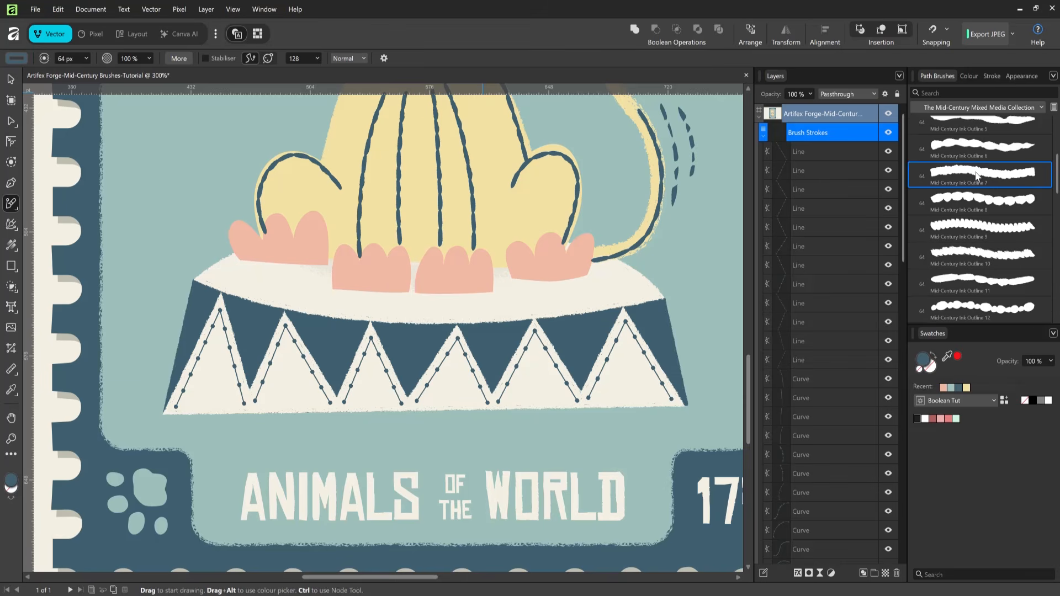
click(386, 57)
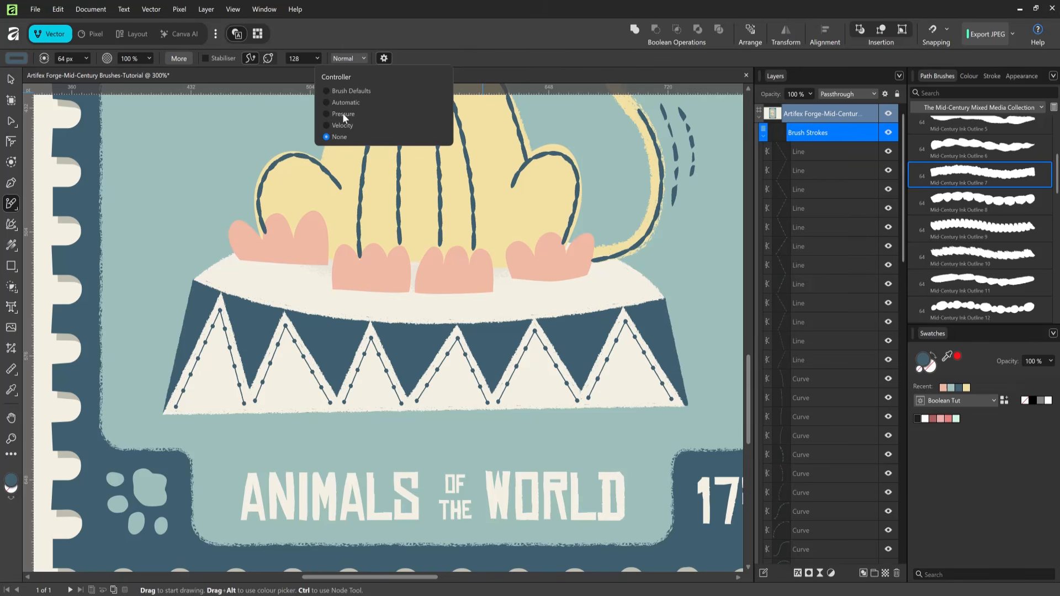
click(326, 114)
click(387, 27)
click(79, 58)
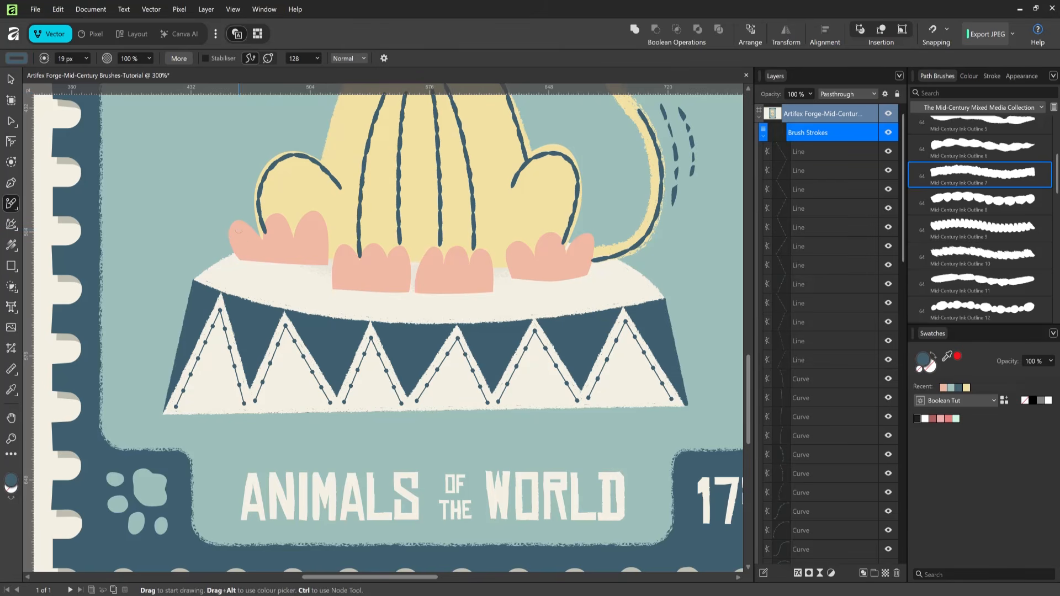
Step: Draw short, roughly vertical toe lines inside each of the lion's four pink paws
drag(245, 251, 251, 262)
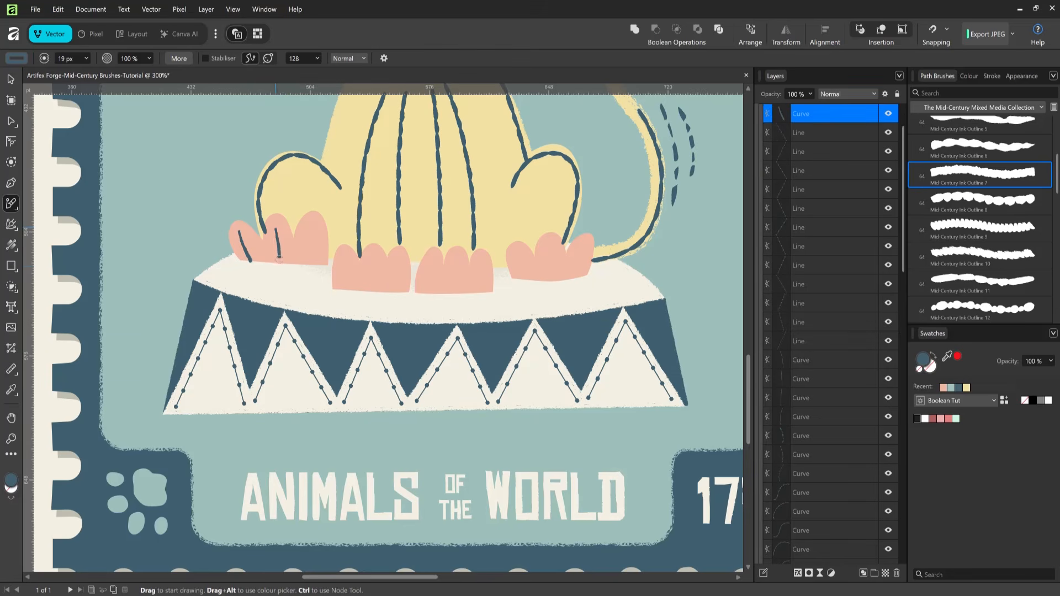
drag(312, 225, 313, 270)
drag(399, 267, 396, 292)
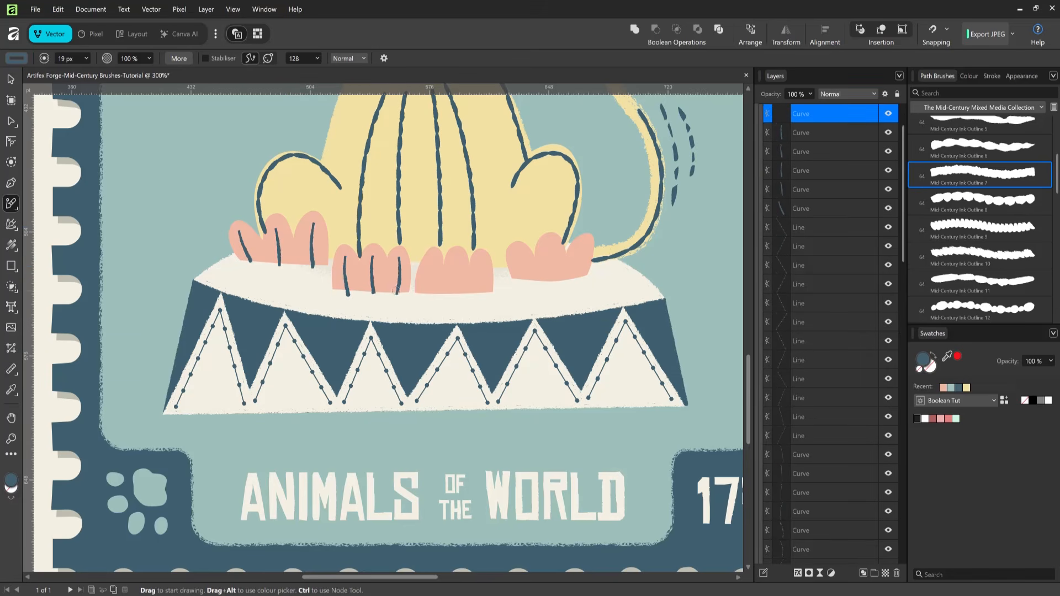
drag(483, 260, 482, 294)
mouse_move(550, 242)
mouse_down()
mouse_move(551, 275)
mouse_move(577, 277)
mouse_up()
Step: Reduce the brush width to 15 px and outline the rounded tops of the toes on all four paws
click(76, 58)
key(Return)
mouse_move(269, 206)
mouse_down()
mouse_move(327, 263)
mouse_move(431, 244)
mouse_move(467, 263)
mouse_move(490, 259)
mouse_move(492, 295)
mouse_up()
mouse_move(521, 241)
mouse_down()
mouse_move(533, 255)
mouse_move(563, 236)
mouse_up()
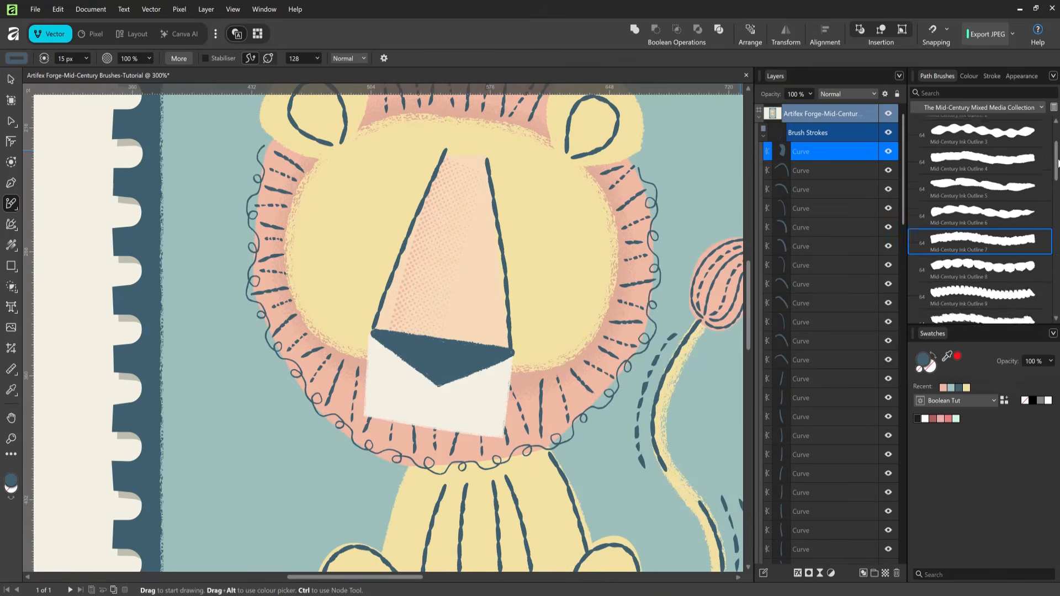
Step: Draw the lion's mouth as two curves below the nose with the Mid-Century Ink Outline 1 brush at 35 px
scroll(987, 149, up, 2)
click(988, 146)
click(69, 59)
text(35)
key(Return)
mouse_move(393, 387)
mouse_down()
mouse_move(422, 409)
mouse_move(437, 388)
mouse_move(470, 411)
mouse_move(441, 409)
mouse_move(436, 388)
mouse_up()
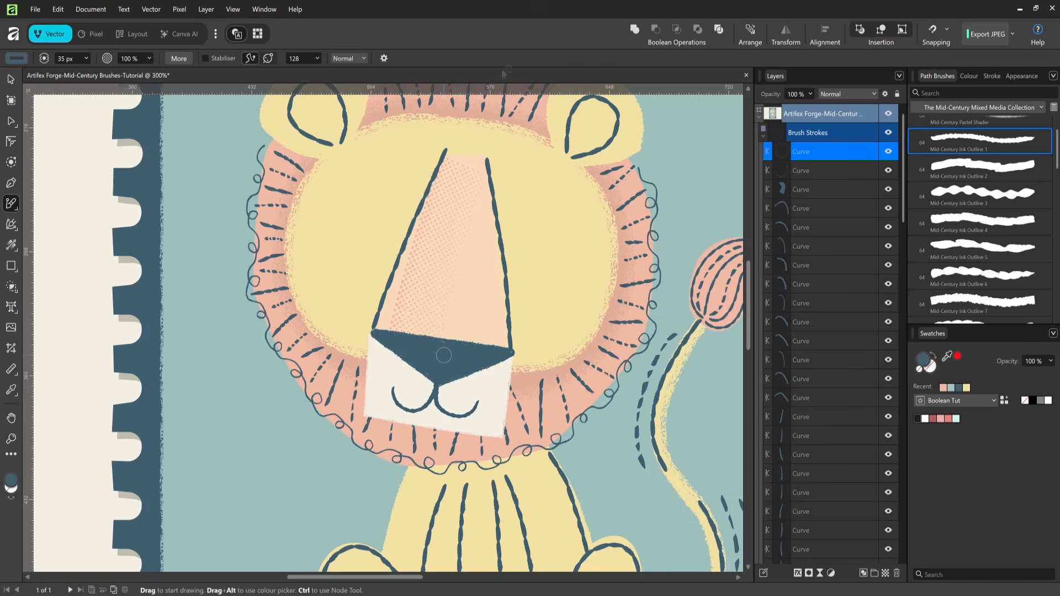
Step: Draw a circle with no fill and a 2.9 pt dark blue stroke on the face to the right of the nose
click(15, 268)
click(69, 281)
drag(524, 215, 573, 277)
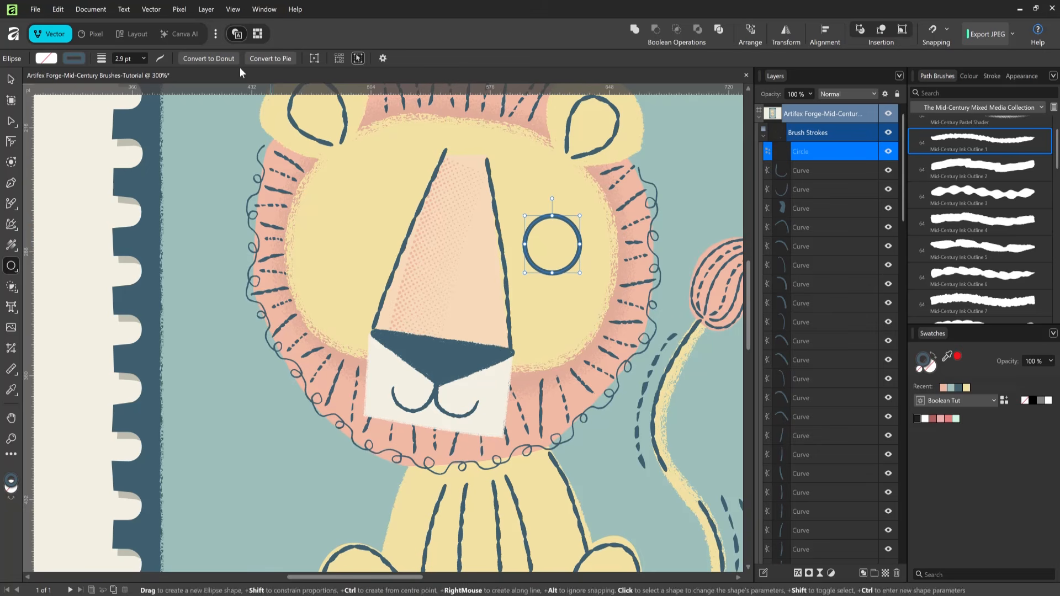
Step: Convert the eye circle to curves and delete its upper half, leaving a closed-eye arc
click(11, 80)
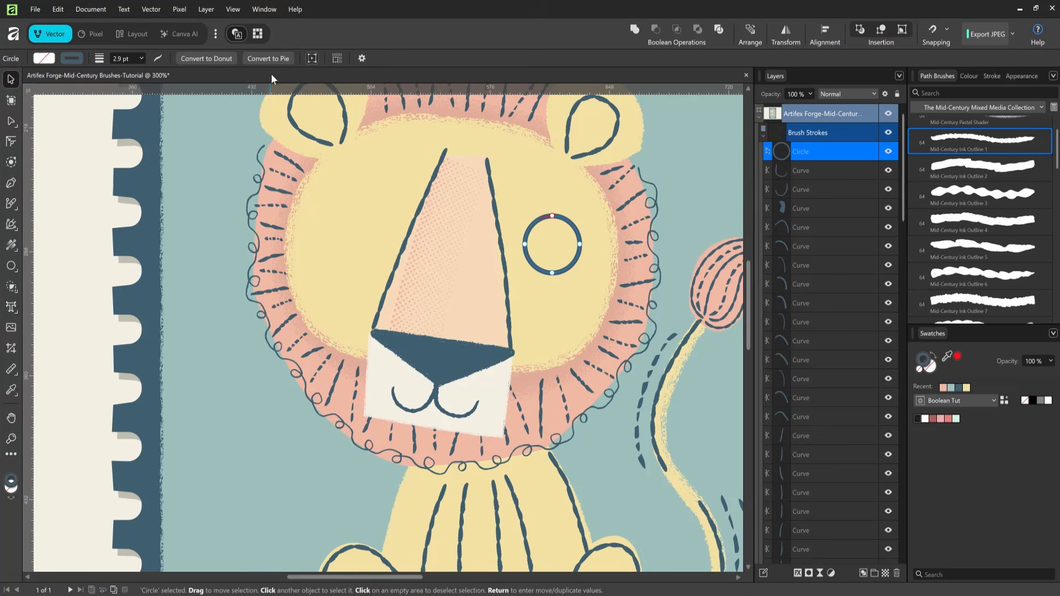
click(312, 59)
click(239, 59)
key(Delete)
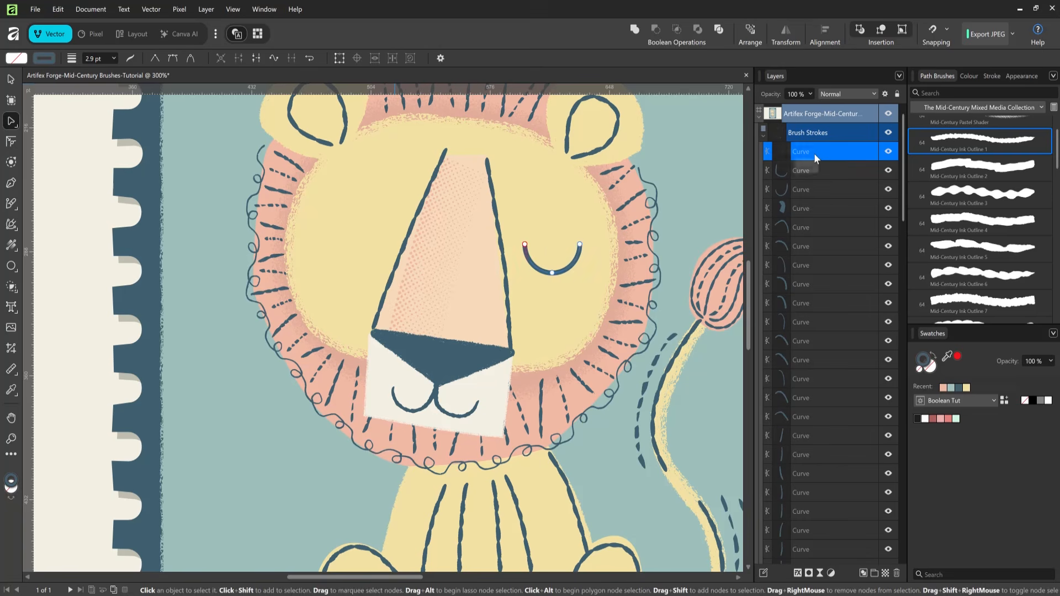
Step: Tilt the eye arc slightly and give it an 8.2 pt Mid-Century Pencil Outline brush stroke
key(v)
scroll(1056, 152, down, 5)
click(983, 248)
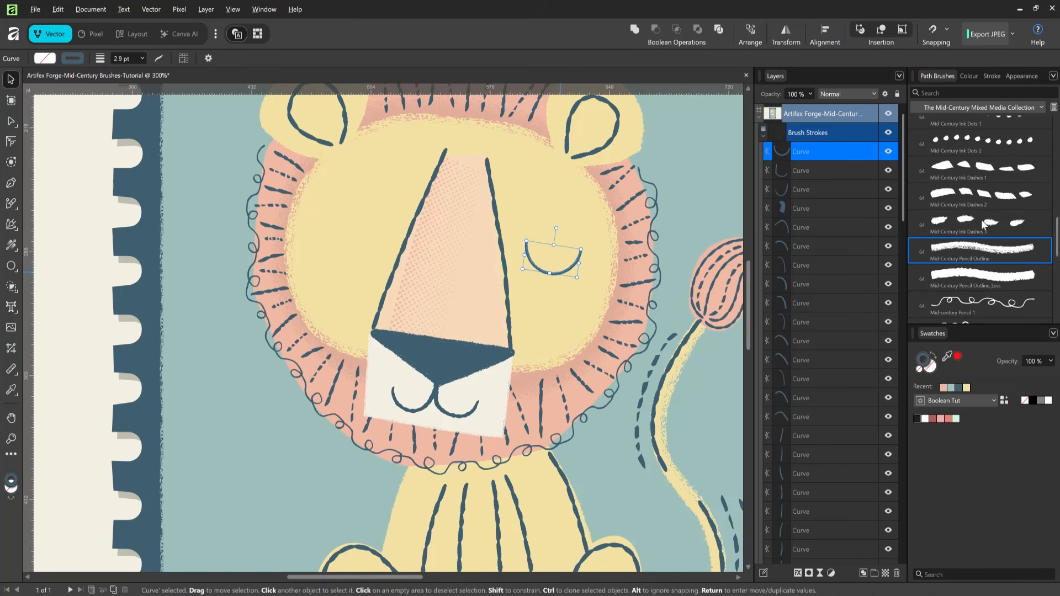
click(991, 76)
drag(964, 111, 972, 112)
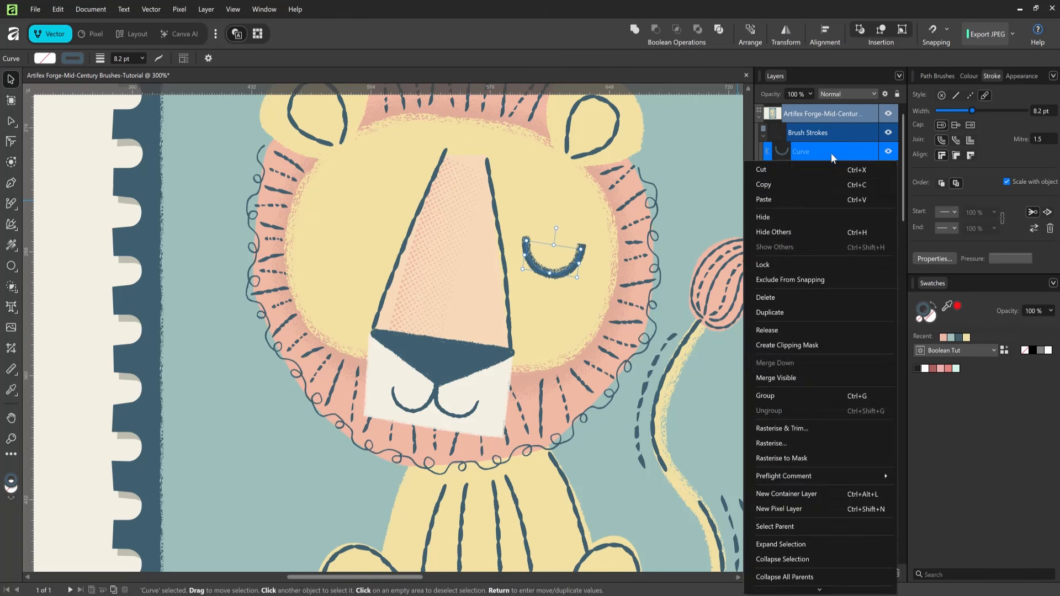
Step: Duplicate the eye arc and place the copy on the other side of the lion's nose
click(792, 310)
drag(566, 271, 370, 255)
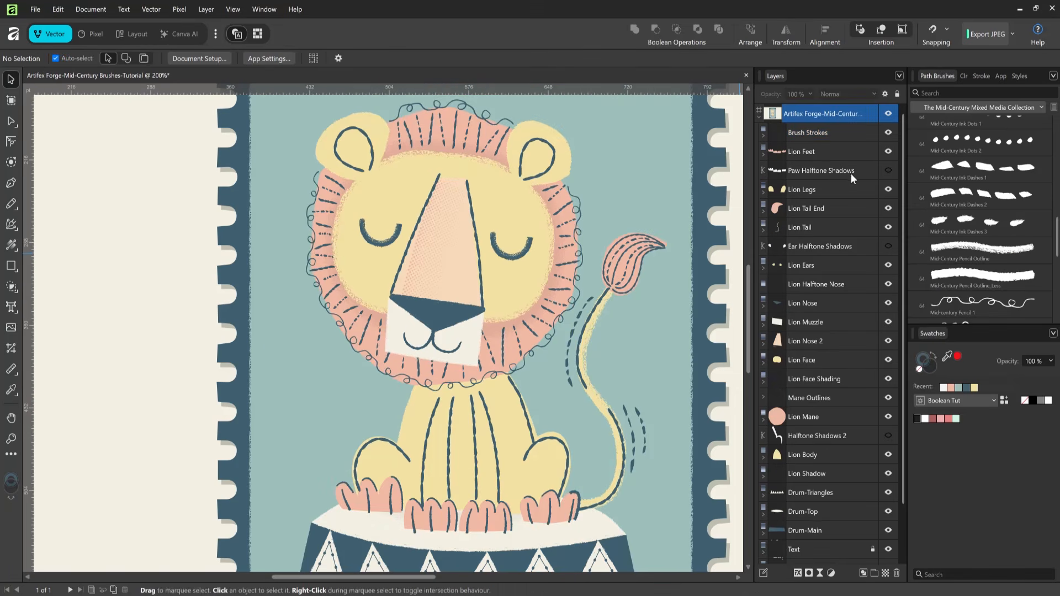
Step: Select the Paw Halftone Shadows, Ear Halftone Shadows and Halftone Shadows 2 layers and make them visible
click(850, 171)
ctrl+click(856, 247)
ctrl+click(853, 437)
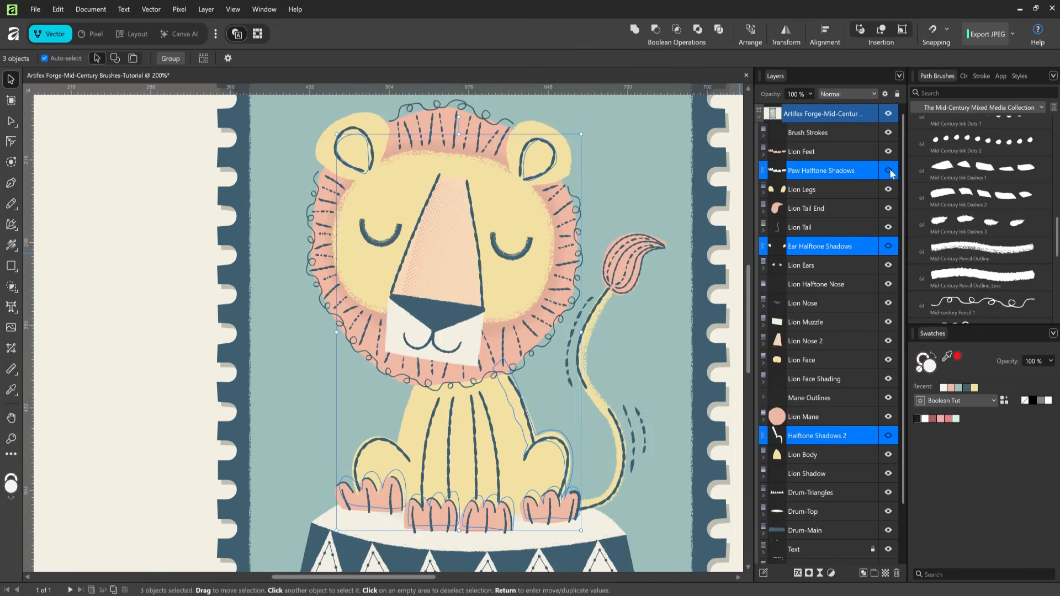
click(890, 172)
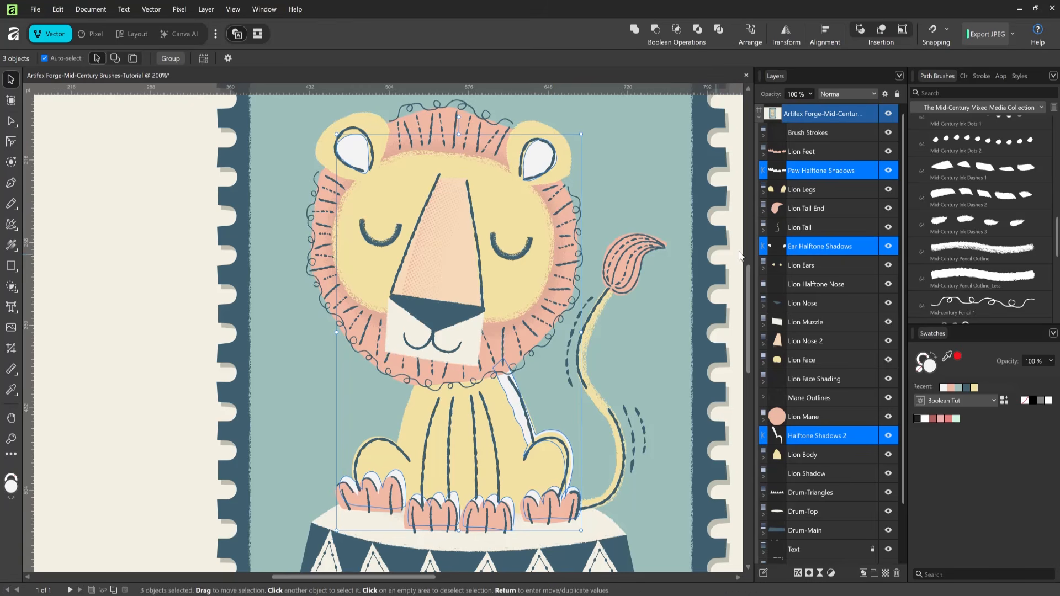
Step: Apply the collection's halftone pattern style to the selected shadow shapes and enlarge the pattern's dots
click(1020, 77)
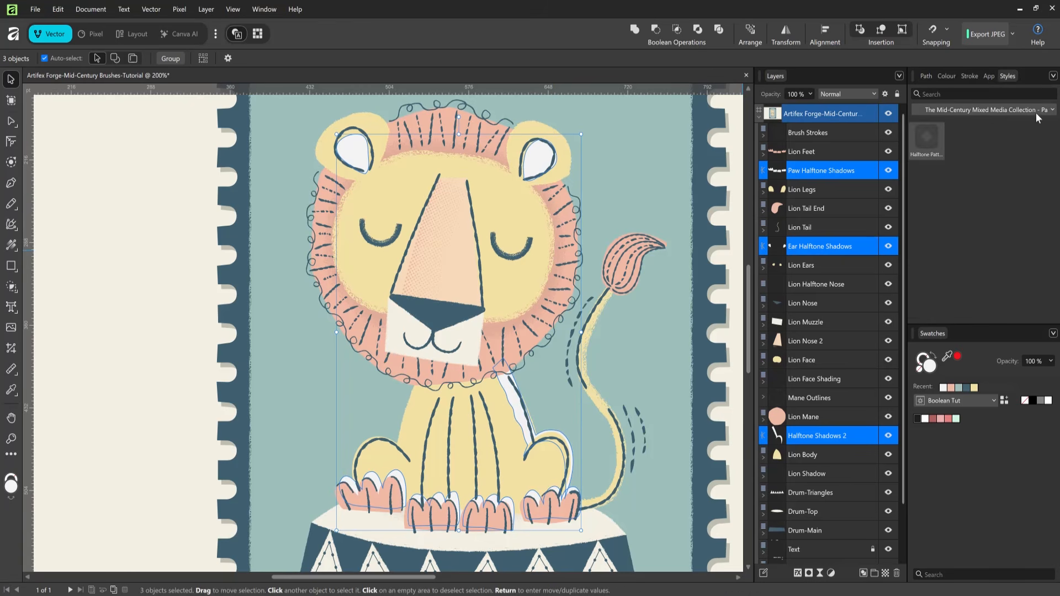
click(927, 141)
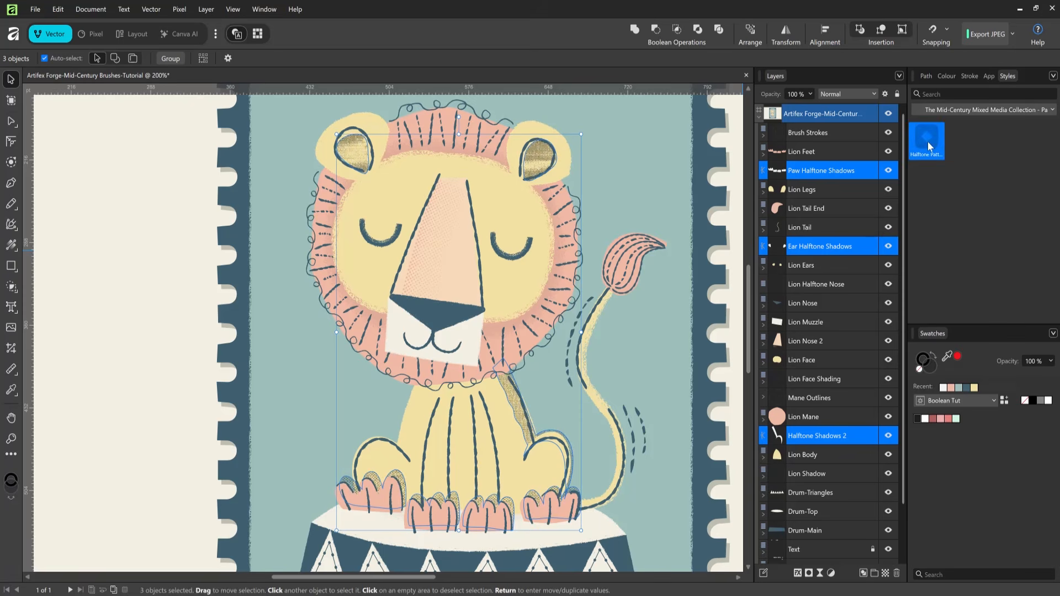
click(11, 246)
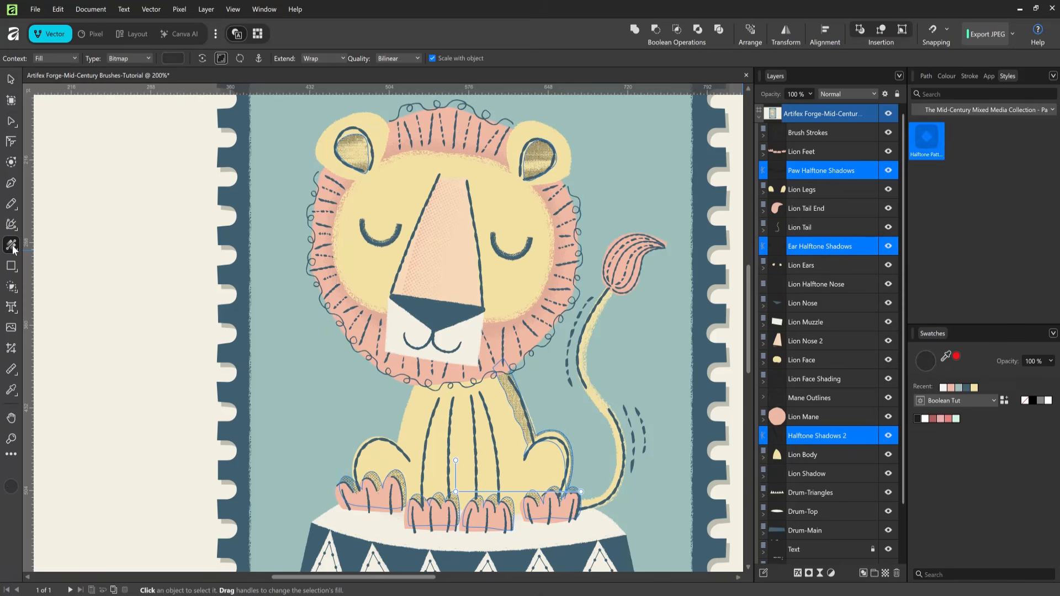
drag(460, 458, 455, 255)
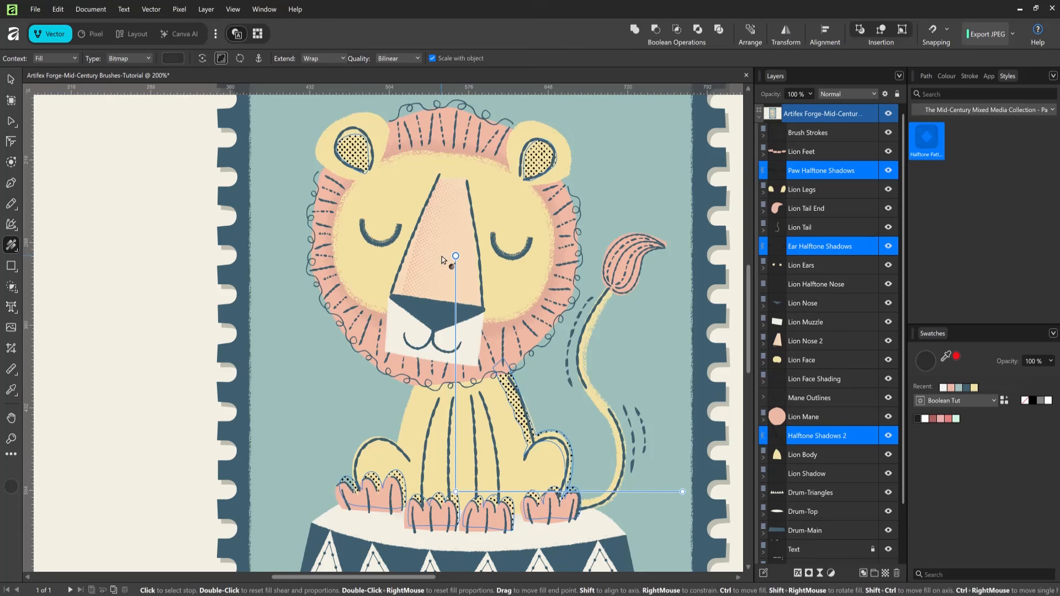
Step: Set the halftone shadow layers to the Multiply blend mode at 12% opacity
click(845, 94)
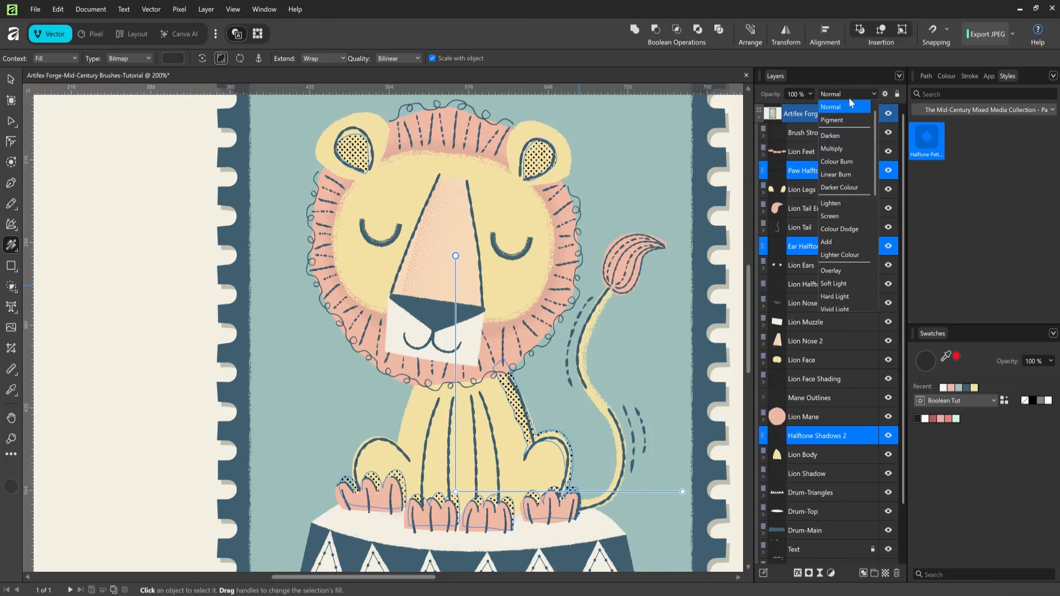
click(857, 147)
click(807, 97)
text(12)
key(Return)
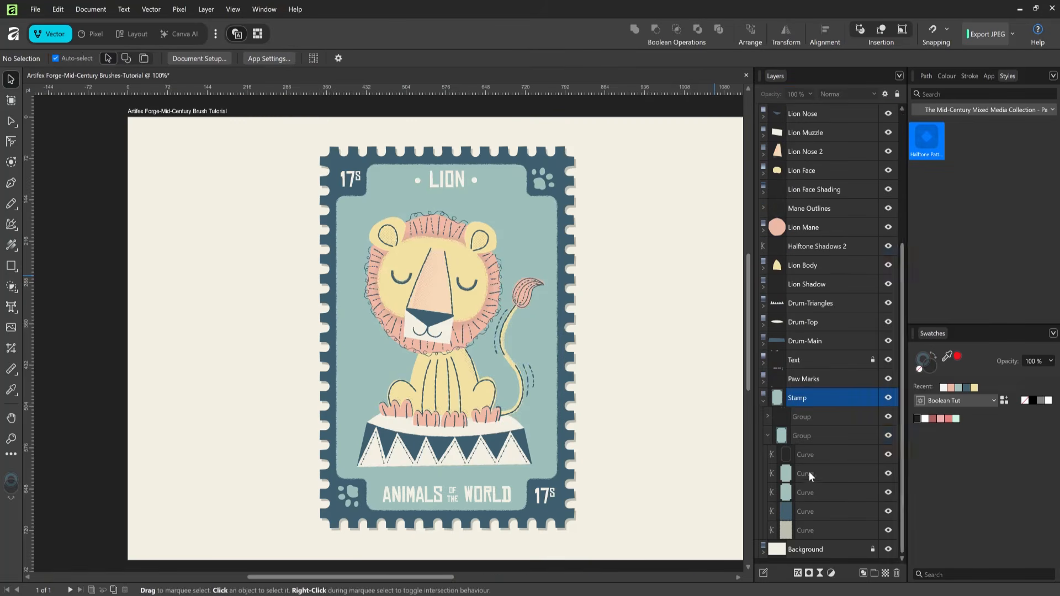
Step: Apply the halftone pattern style to the upper teal background curve in the Stamp group and enlarge its dots
click(811, 474)
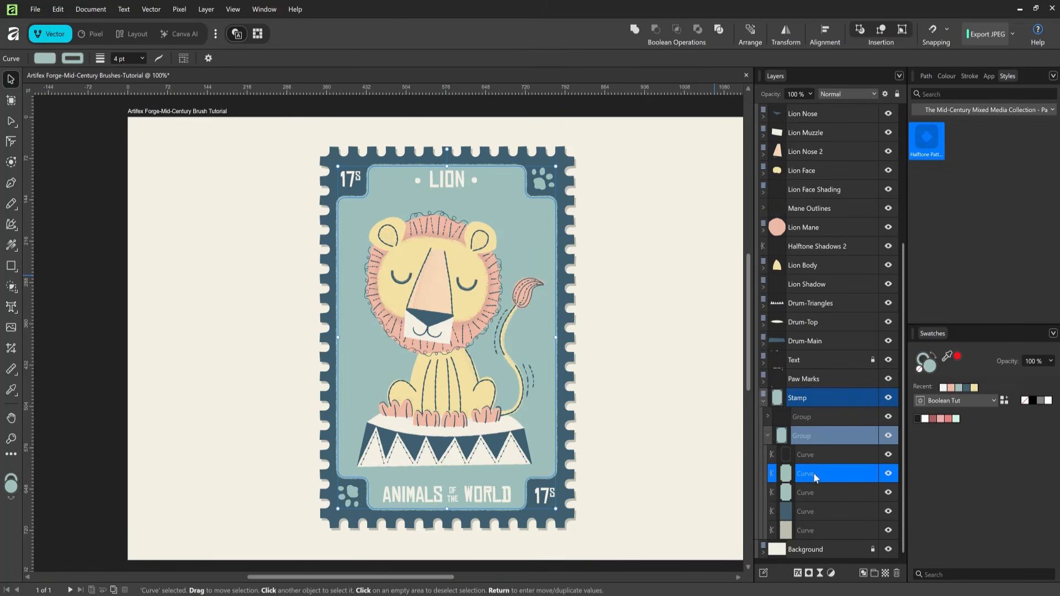
click(927, 142)
key(ctrl+minus)
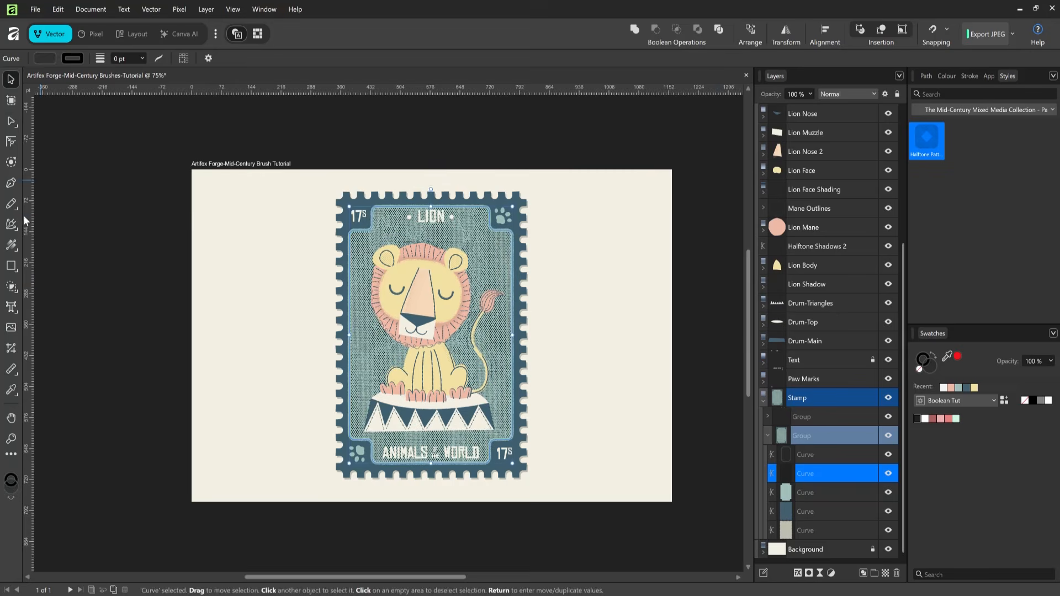
click(11, 245)
drag(514, 298, 610, 299)
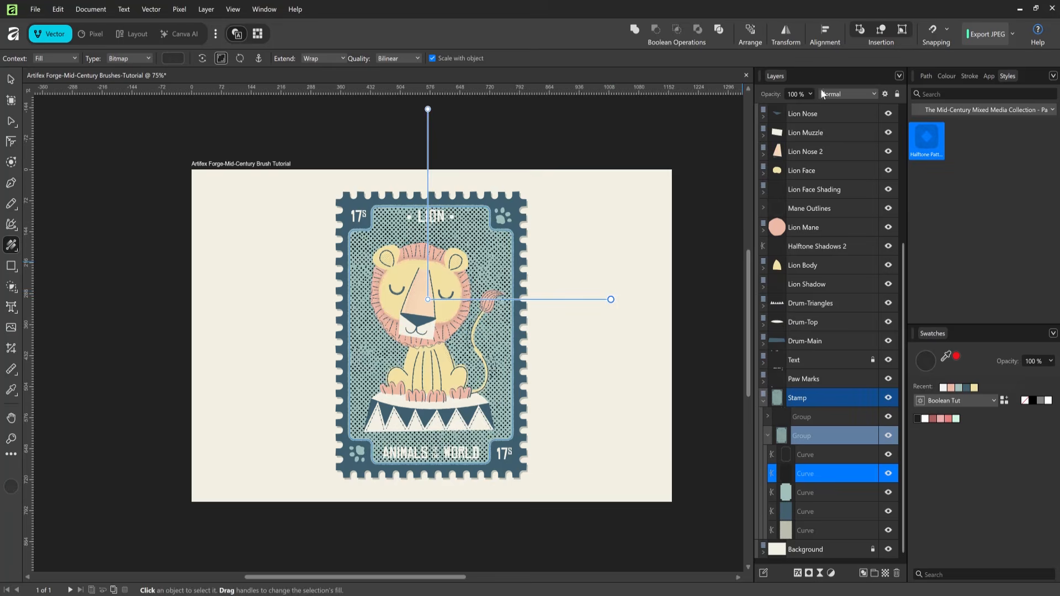
Step: Change the blend mode of the stamp background's halftone curve and lower its opacity for a subtle texture
click(847, 94)
click(842, 233)
click(804, 97)
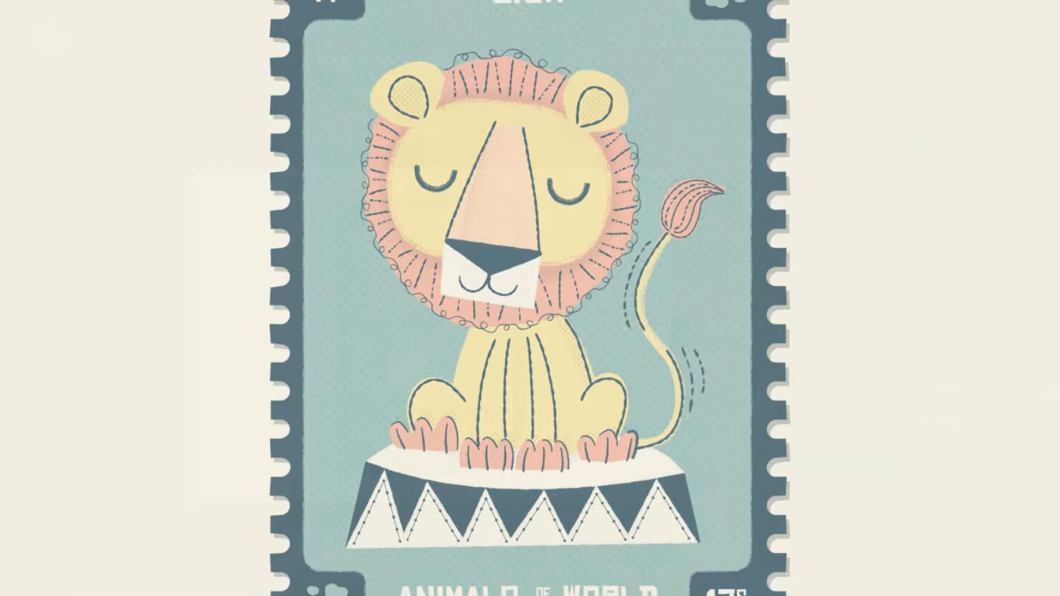